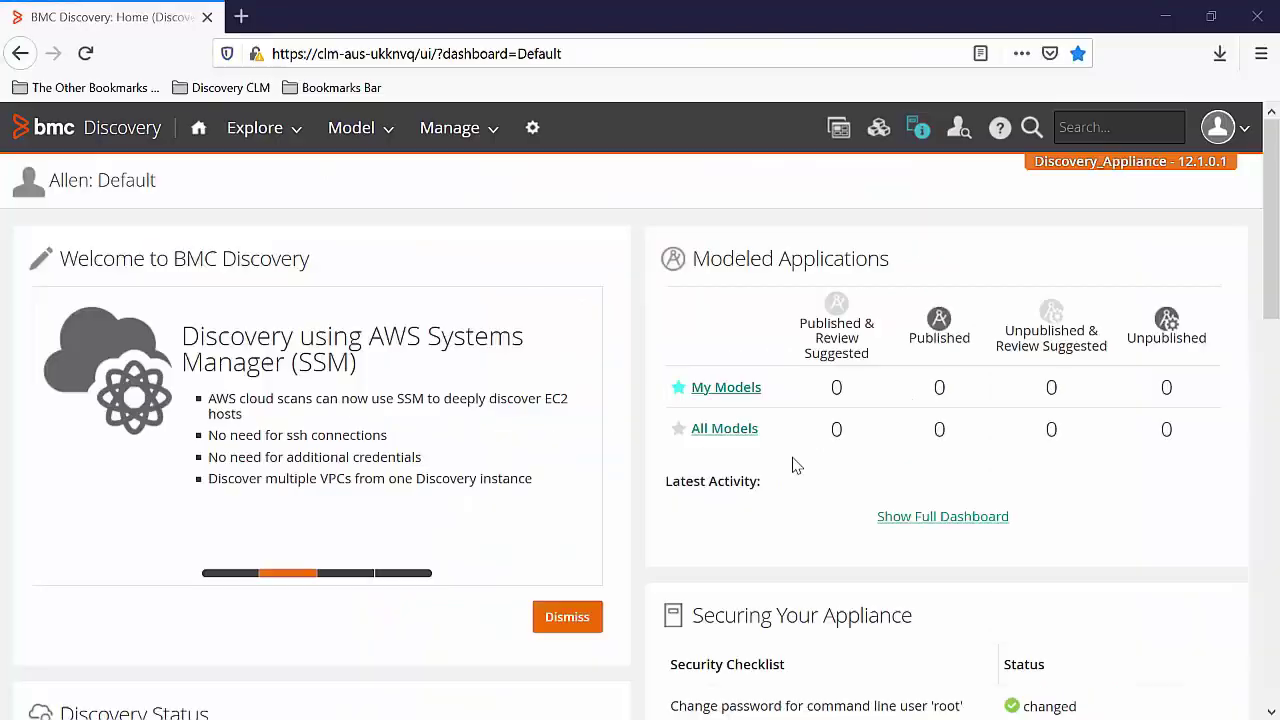
Scroll through the Latest operating system upgrade section listing the CentOS and RHEL upgrades
{"action": "scroll", "coordinate": [620, 342], "scroll_direction": "down", "scroll_amount": 1}
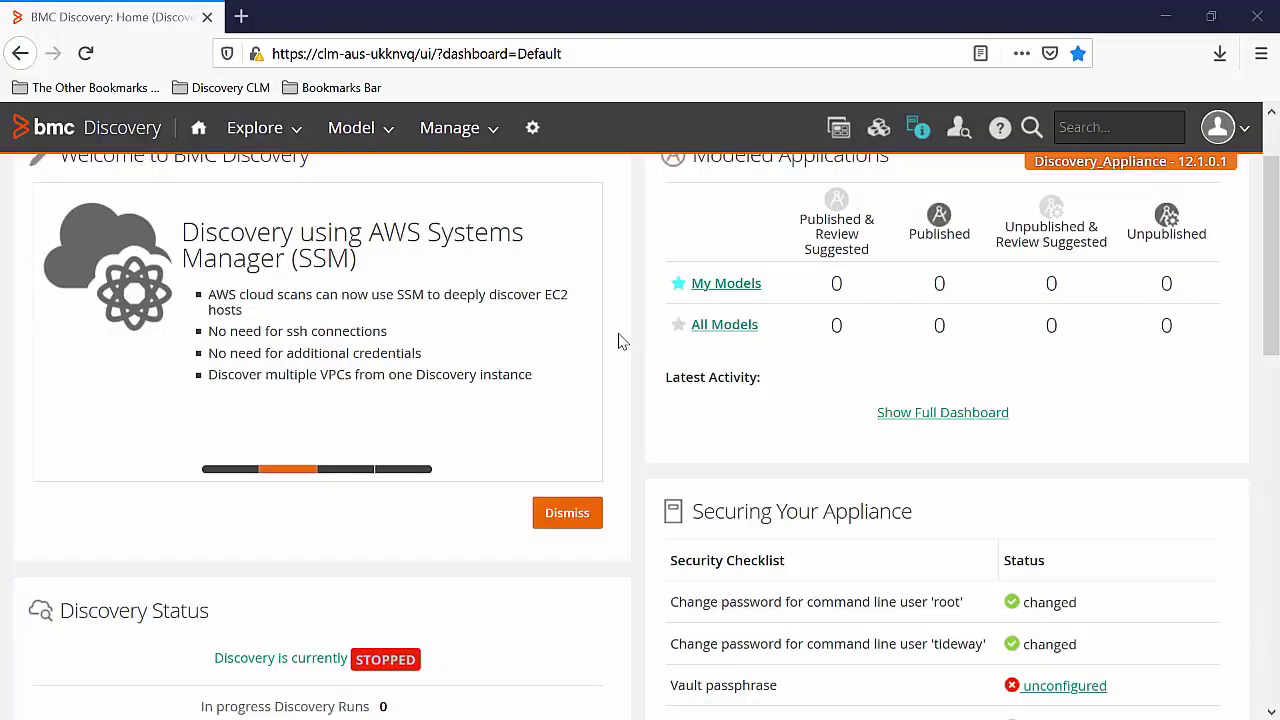
Scroll to the dashboard footer and point out version 12.1.0.1 and CentOS 7
{"action": "scroll", "coordinate": [608, 386], "scroll_direction": "down", "scroll_amount": 6}
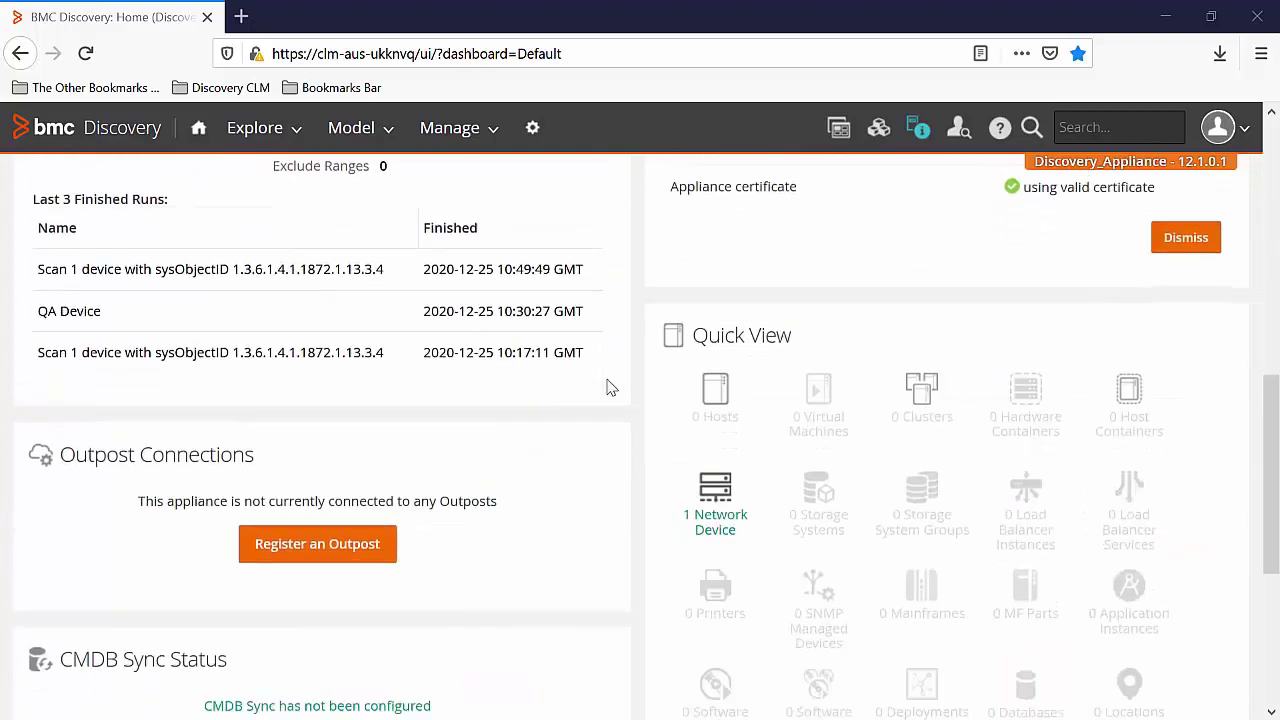
{"action": "scroll", "coordinate": [608, 386], "scroll_direction": "down", "scroll_amount": 4}
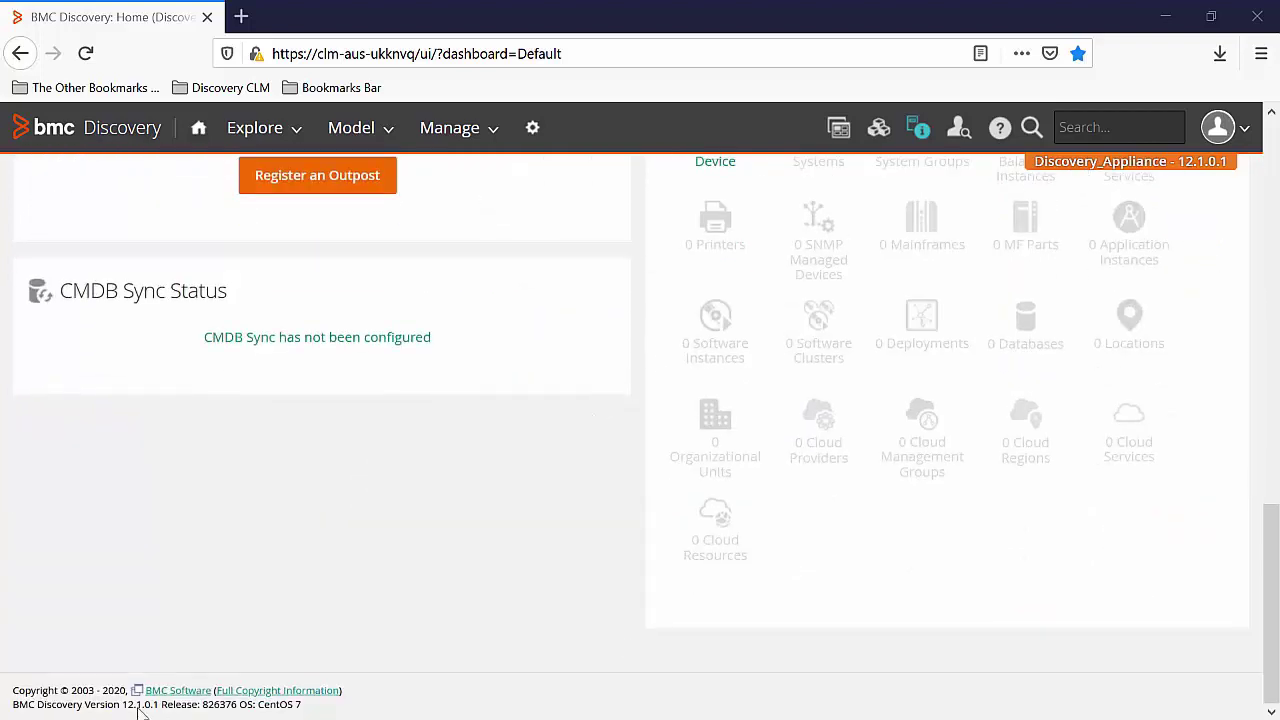
{"action": "left_click_drag", "start_coordinate": [12, 689], "coordinate": [335, 715]}
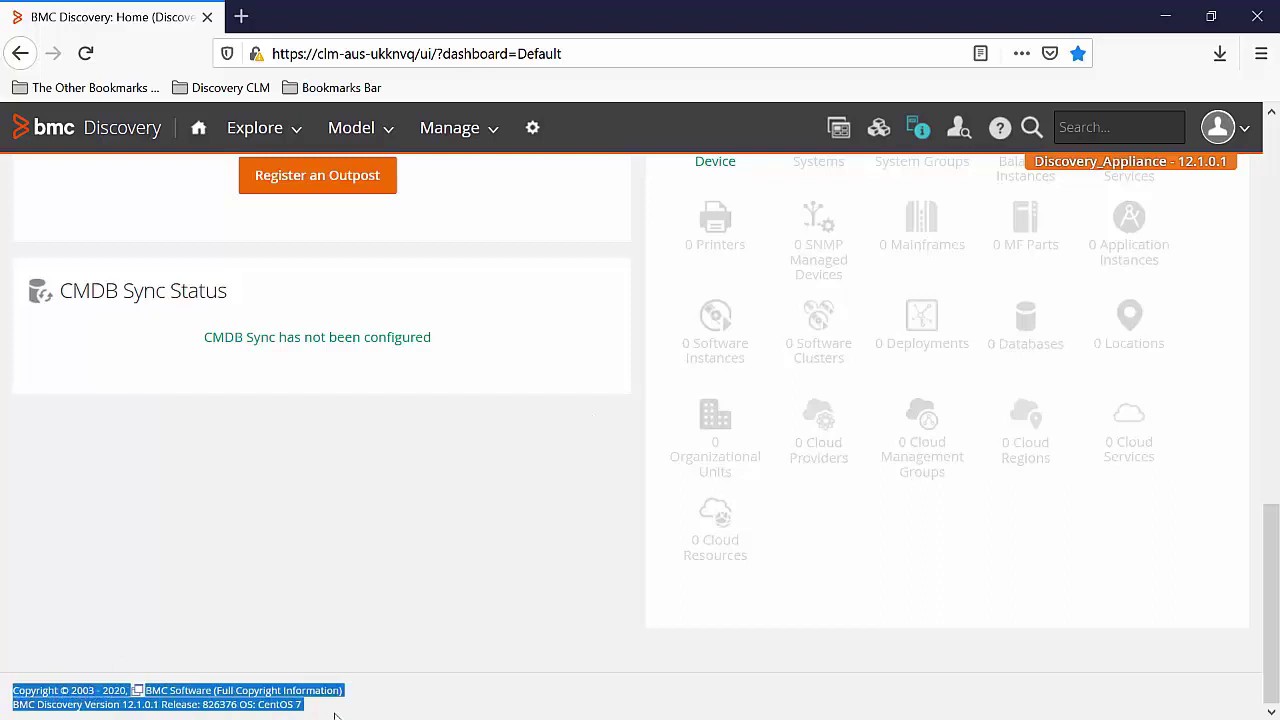
{"action": "left_click", "coordinate": [354, 683]}
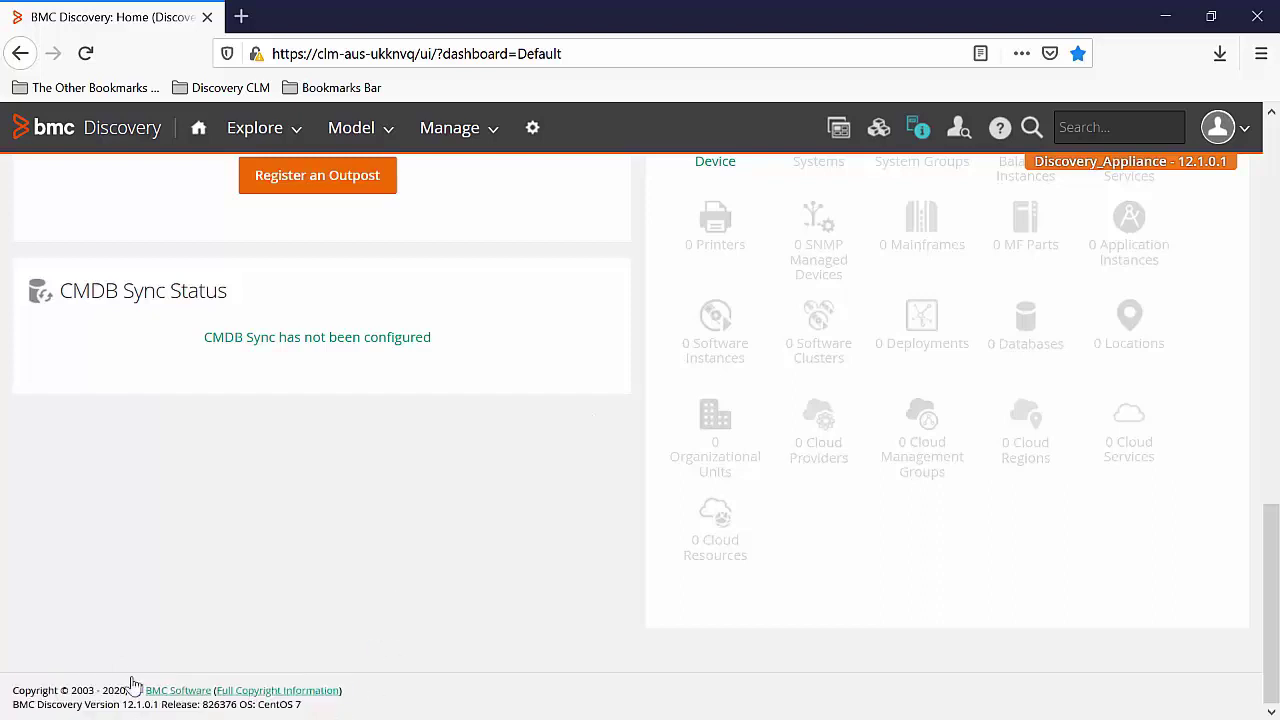
{"action": "left_click_drag", "start_coordinate": [13, 704], "coordinate": [160, 706]}
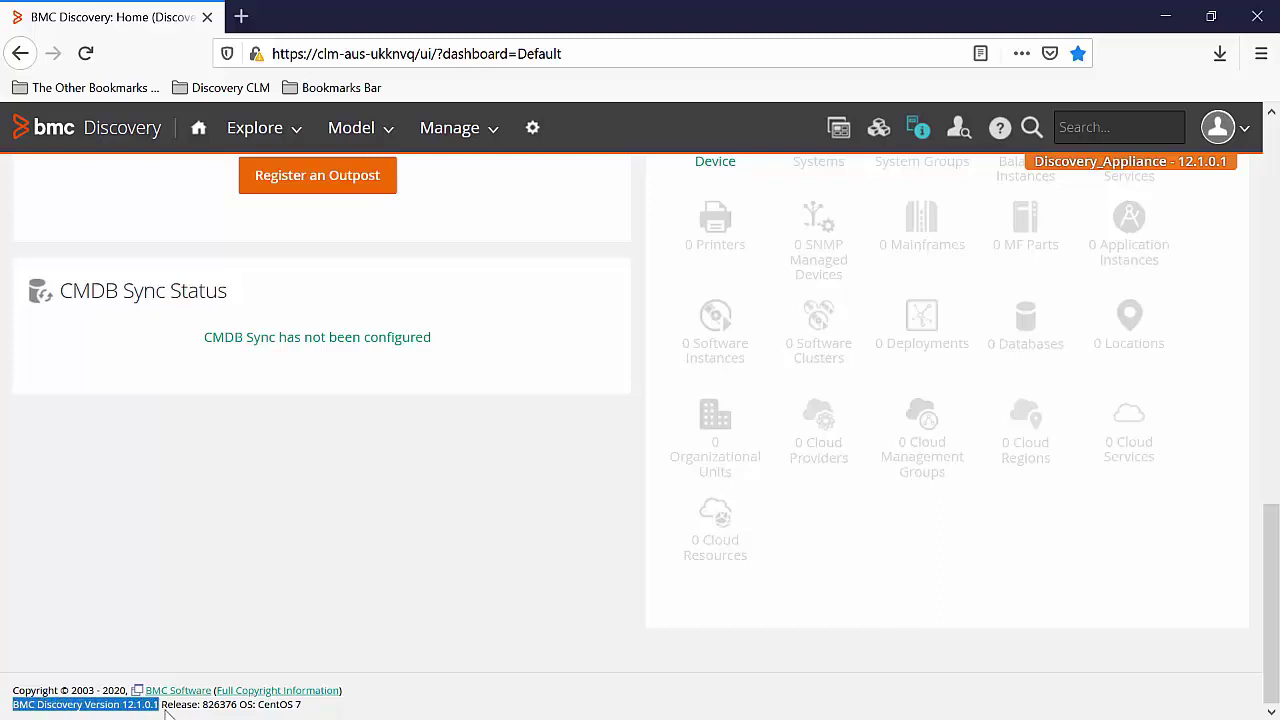
{"action": "left_click_drag", "start_coordinate": [264, 704], "coordinate": [313, 712]}
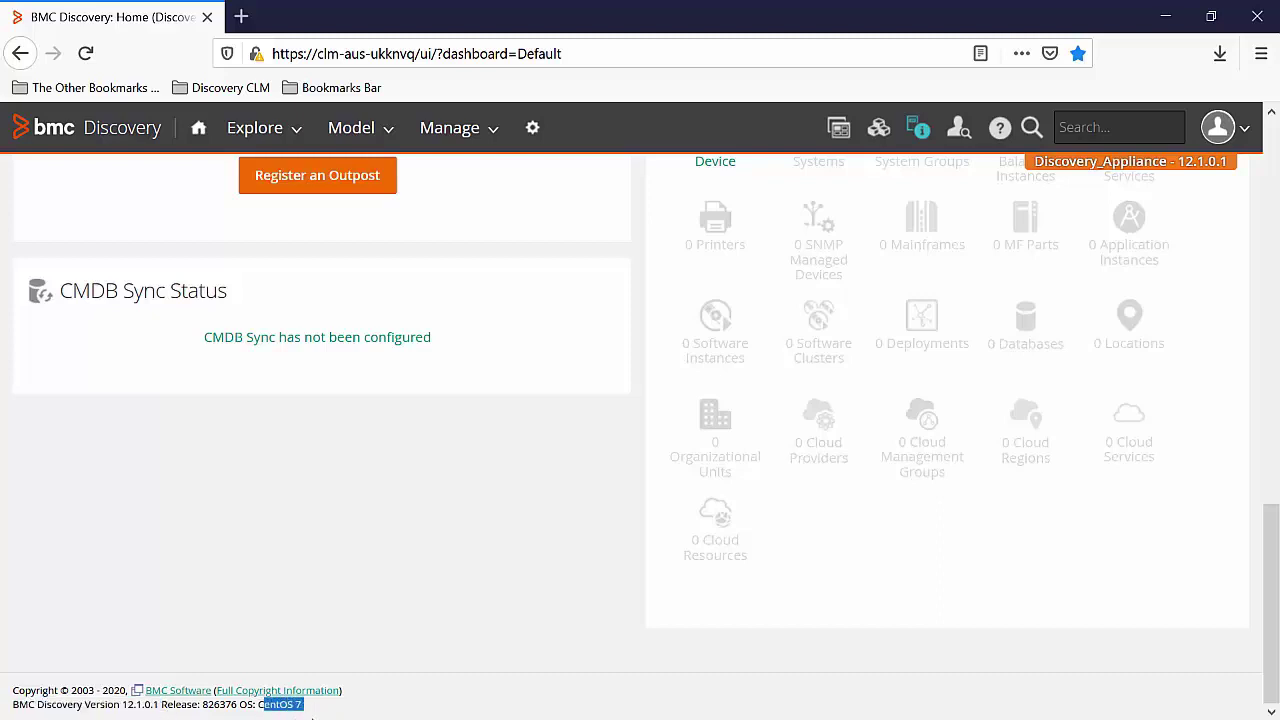
{"action": "left_click", "coordinate": [1008, 190]}
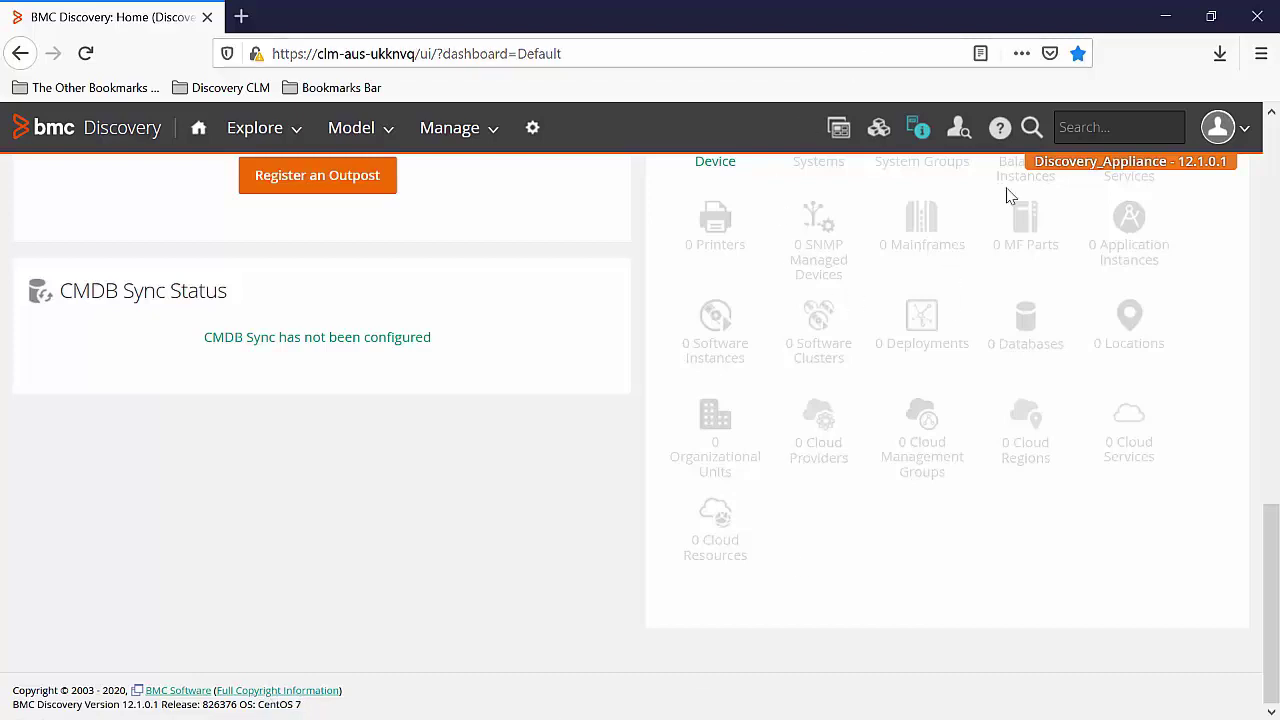
Open Help > About and point out the OS Updates version 7.20.08.25
{"action": "left_click", "coordinate": [1000, 130]}
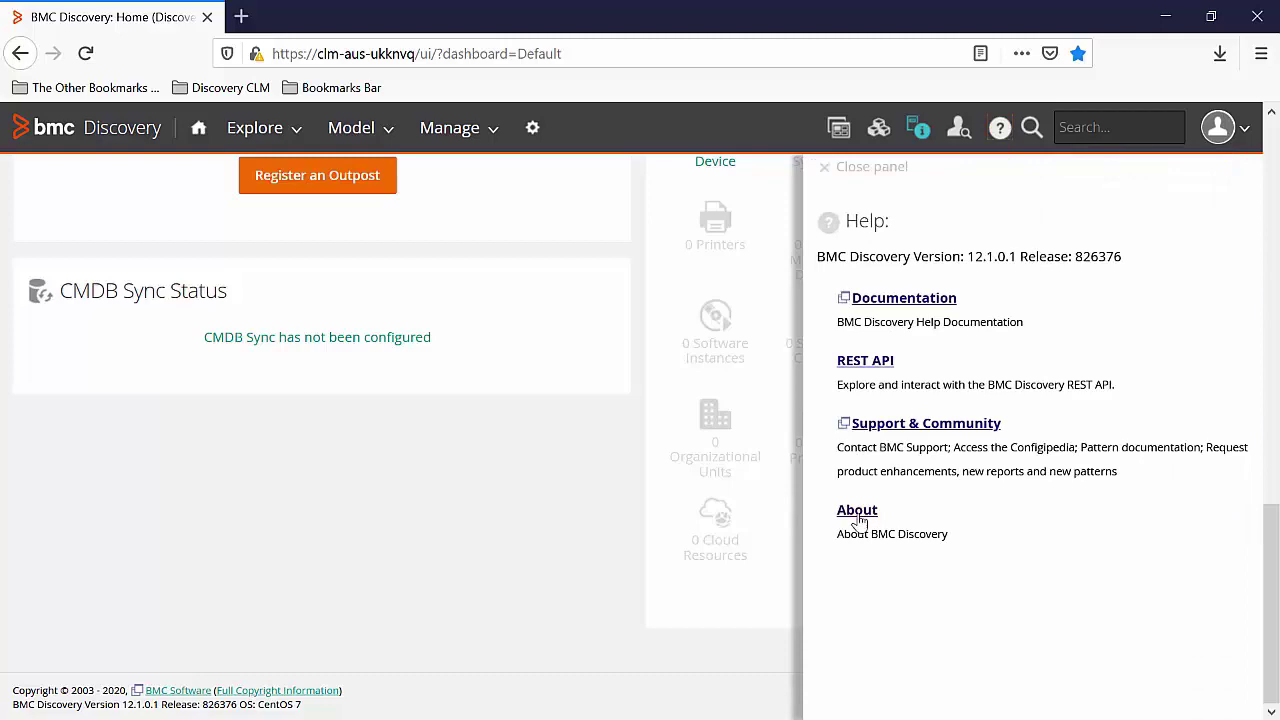
{"action": "left_click", "coordinate": [857, 516]}
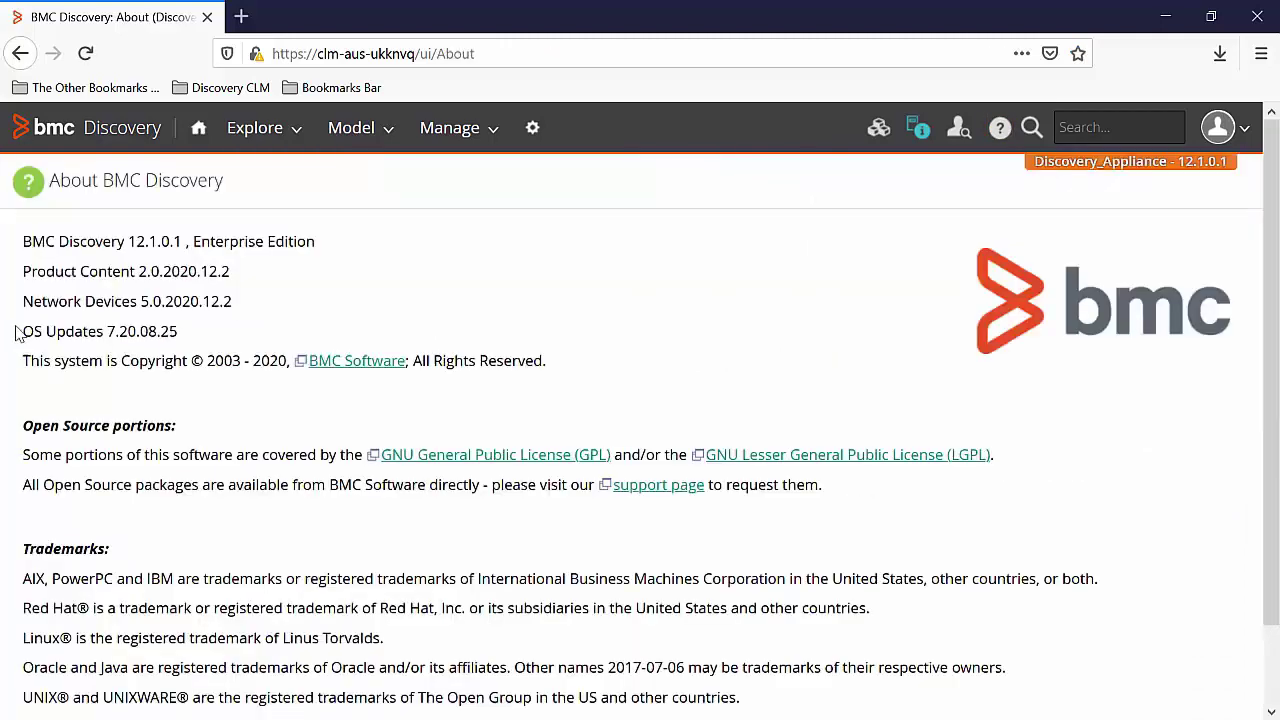
{"action": "left_click_drag", "start_coordinate": [23, 331], "coordinate": [116, 332]}
{"action": "left_click", "coordinate": [211, 358]}
{"action": "left_click_drag", "start_coordinate": [181, 333], "coordinate": [165, 331]}
{"action": "left_click", "coordinate": [119, 331]}
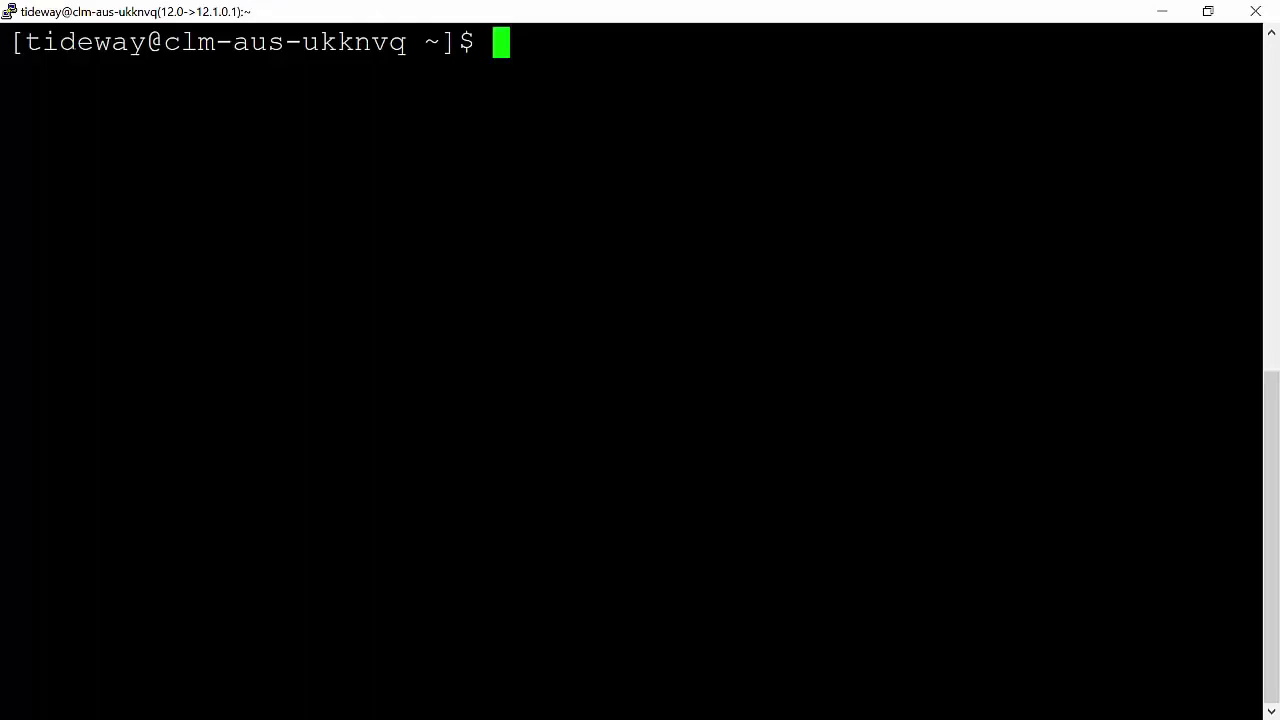
Run rpm -q tideway-appliance and confirm it reports tideway-appliance-7.20.08.25
{"action": "type", "text": "rpm -q tideway-appliance"}
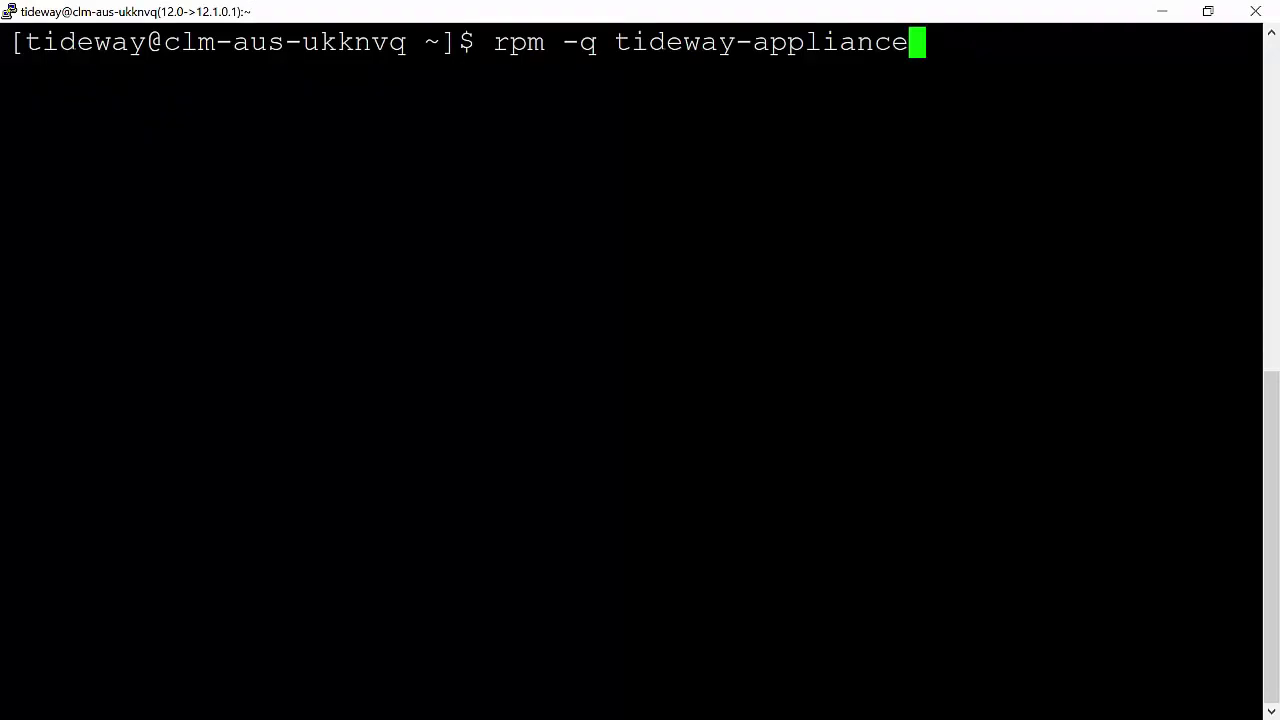
{"action": "key", "text": "Return"}
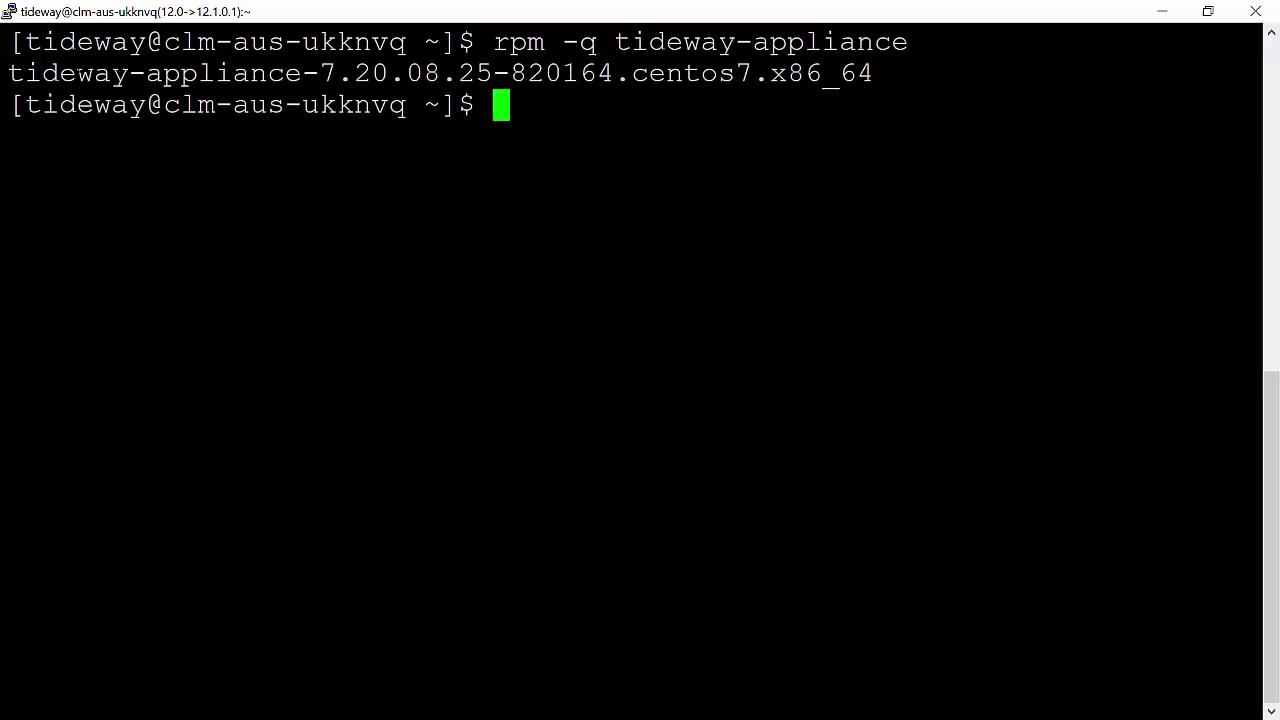
{"action": "left_click_drag", "start_coordinate": [8, 73], "coordinate": [492, 73]}
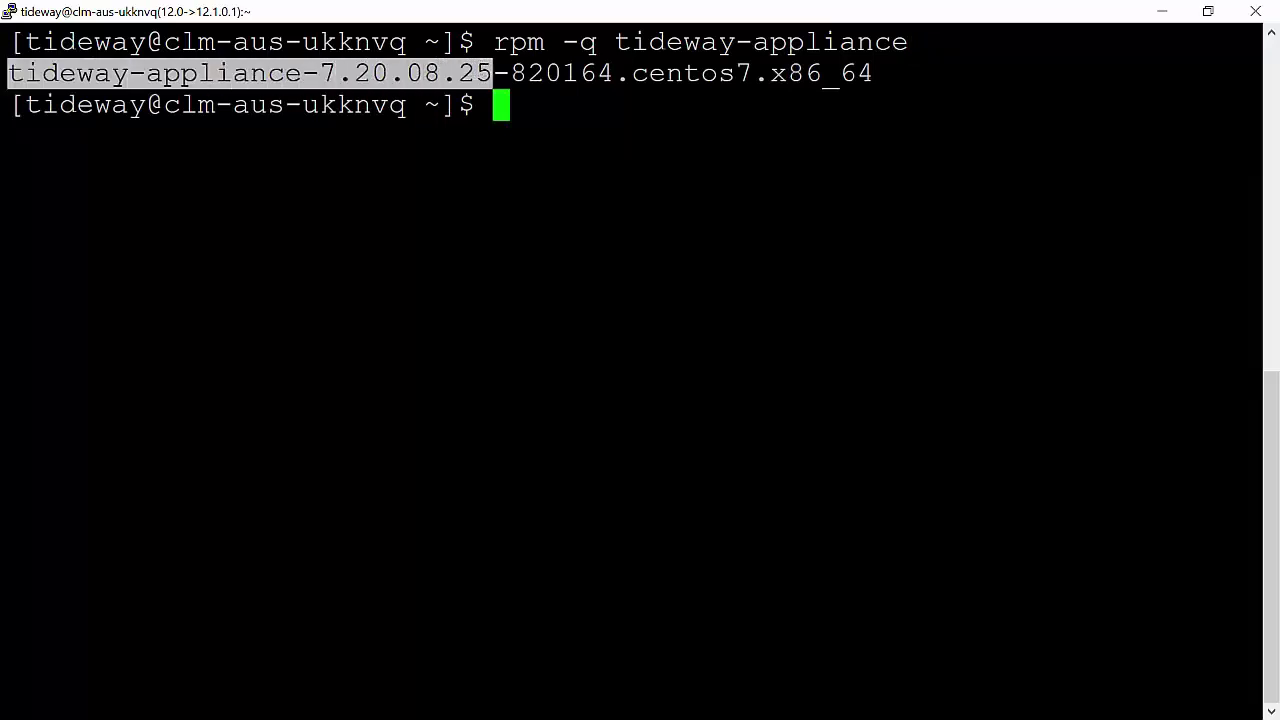
{"action": "left_click", "coordinate": [492, 73]}
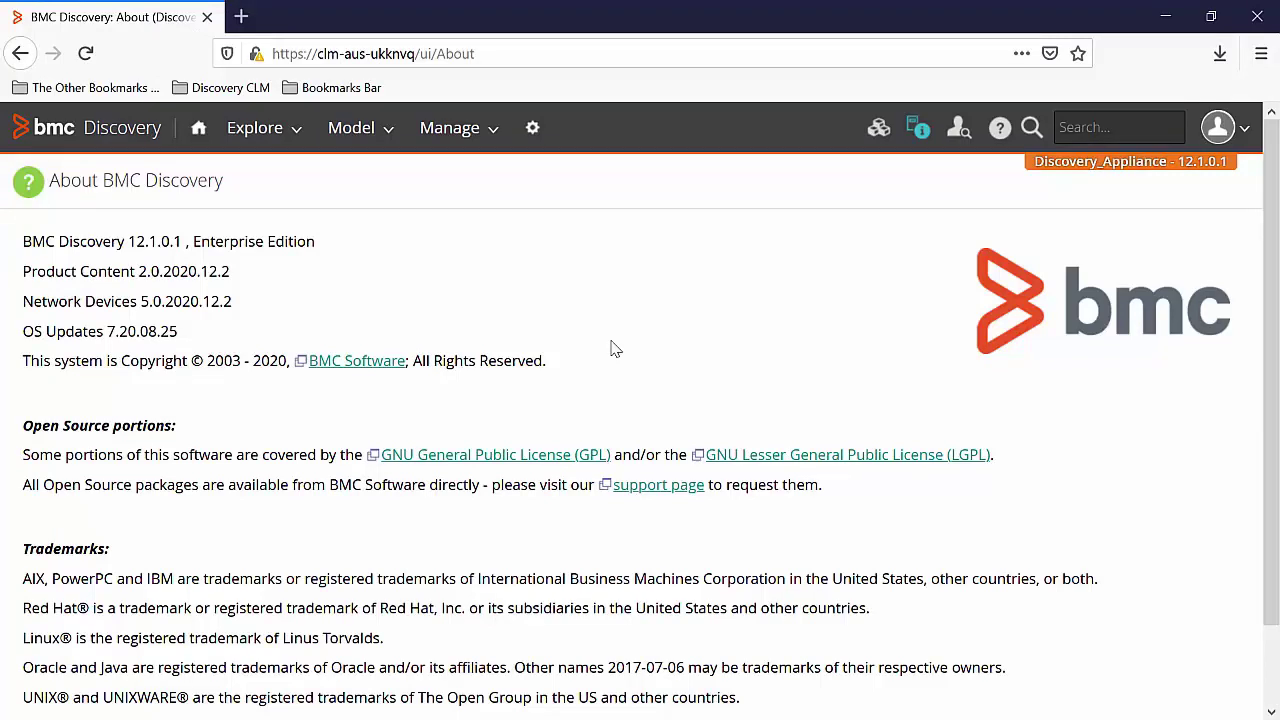
Go from Downloads & Products > Downloads to the Product Download Tool
{"action": "left_click_drag", "start_coordinate": [1036, 161], "coordinate": [1221, 162]}
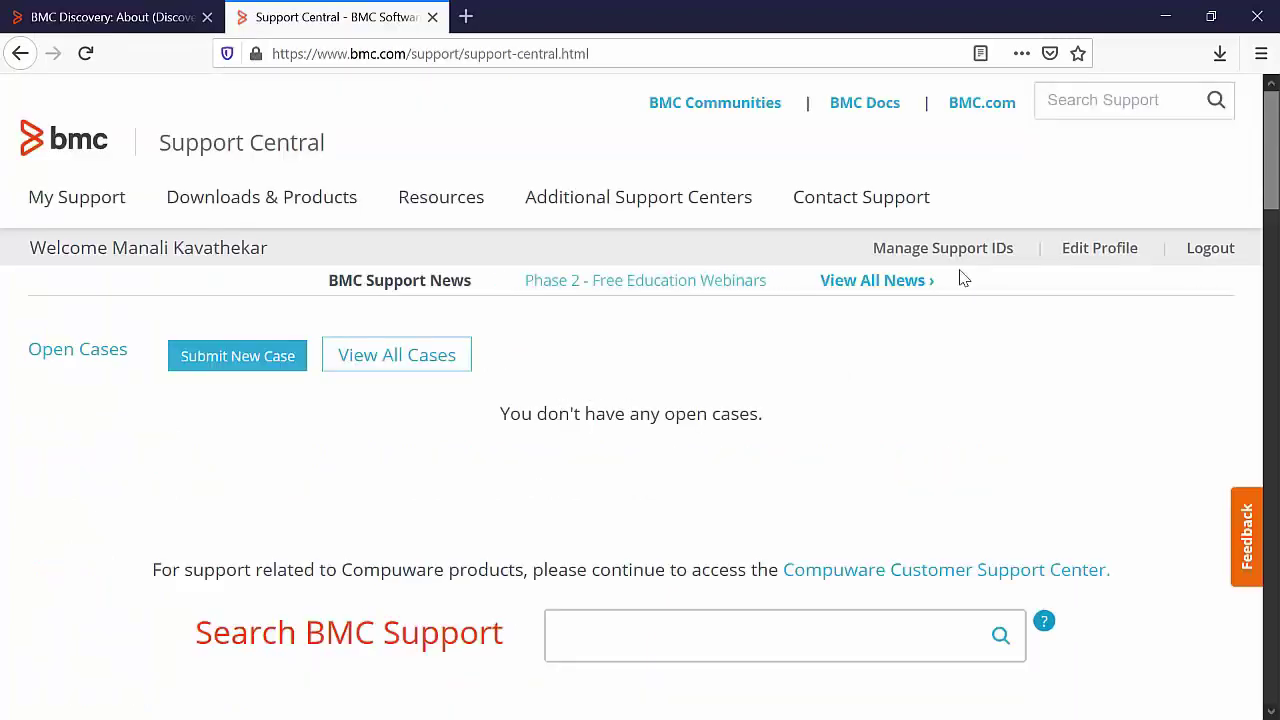
{"action": "left_click", "coordinate": [293, 208]}
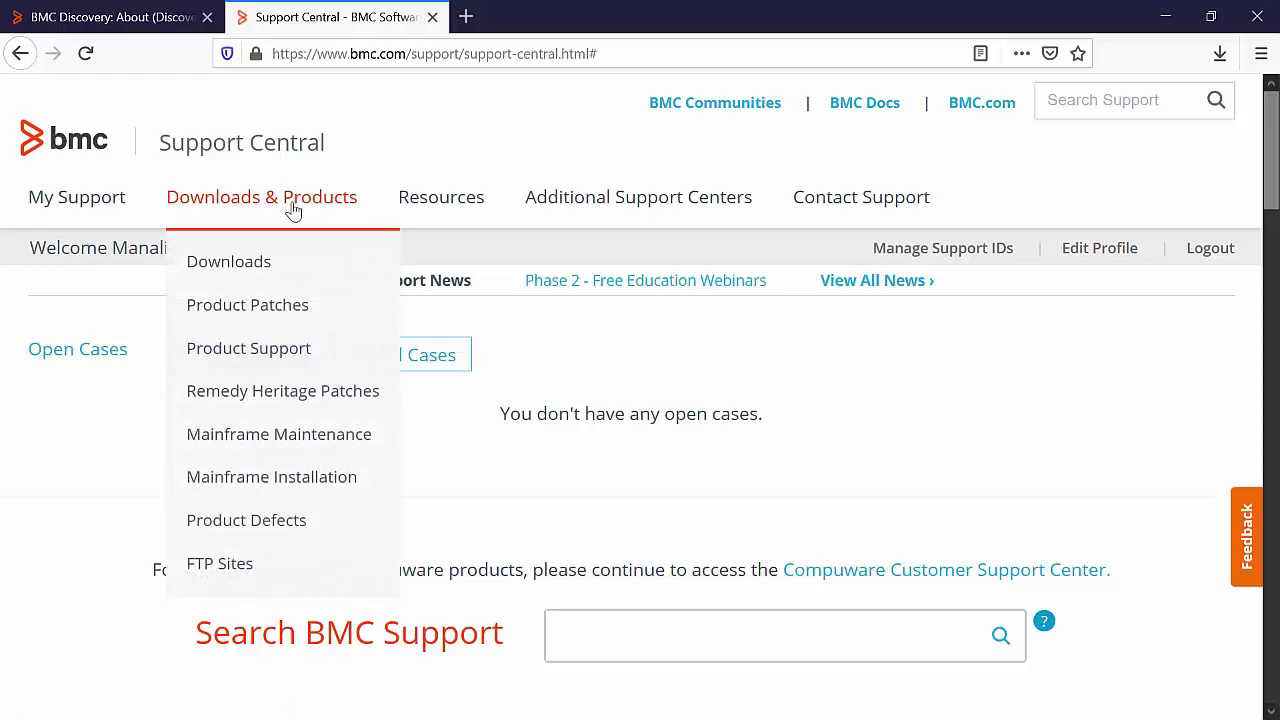
{"action": "left_click", "coordinate": [232, 268]}
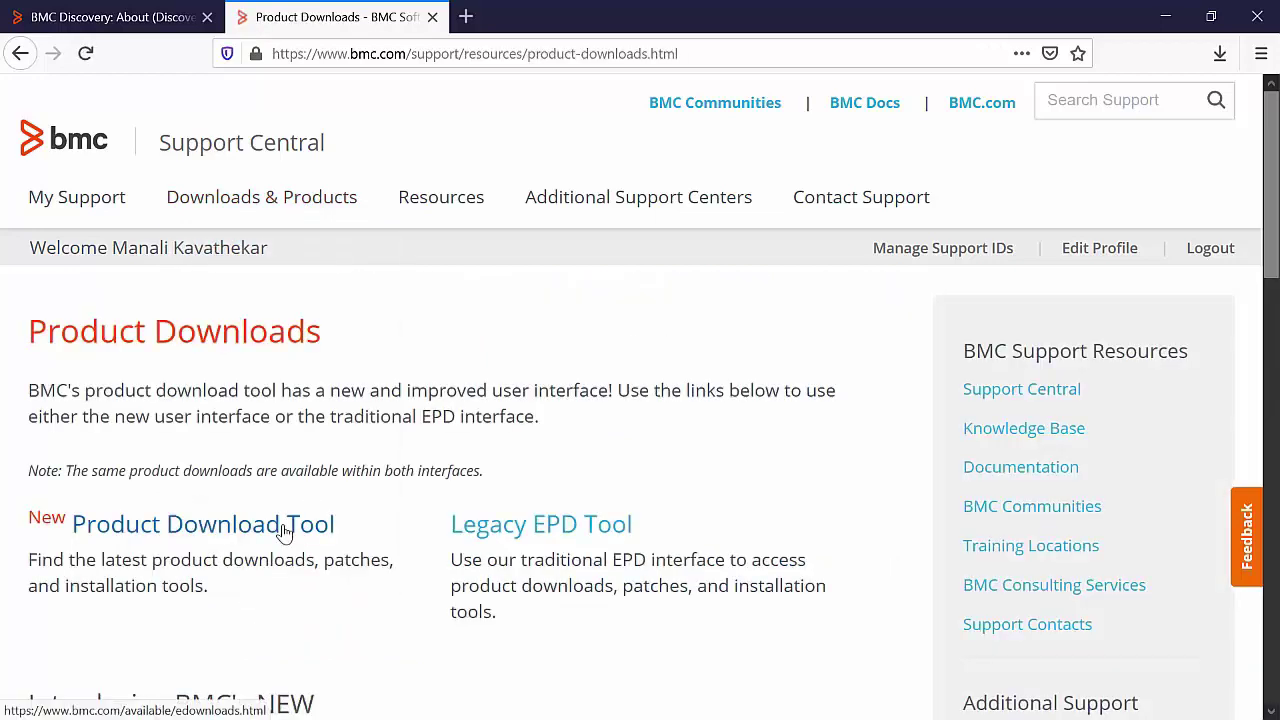
{"action": "left_click", "coordinate": [286, 530]}
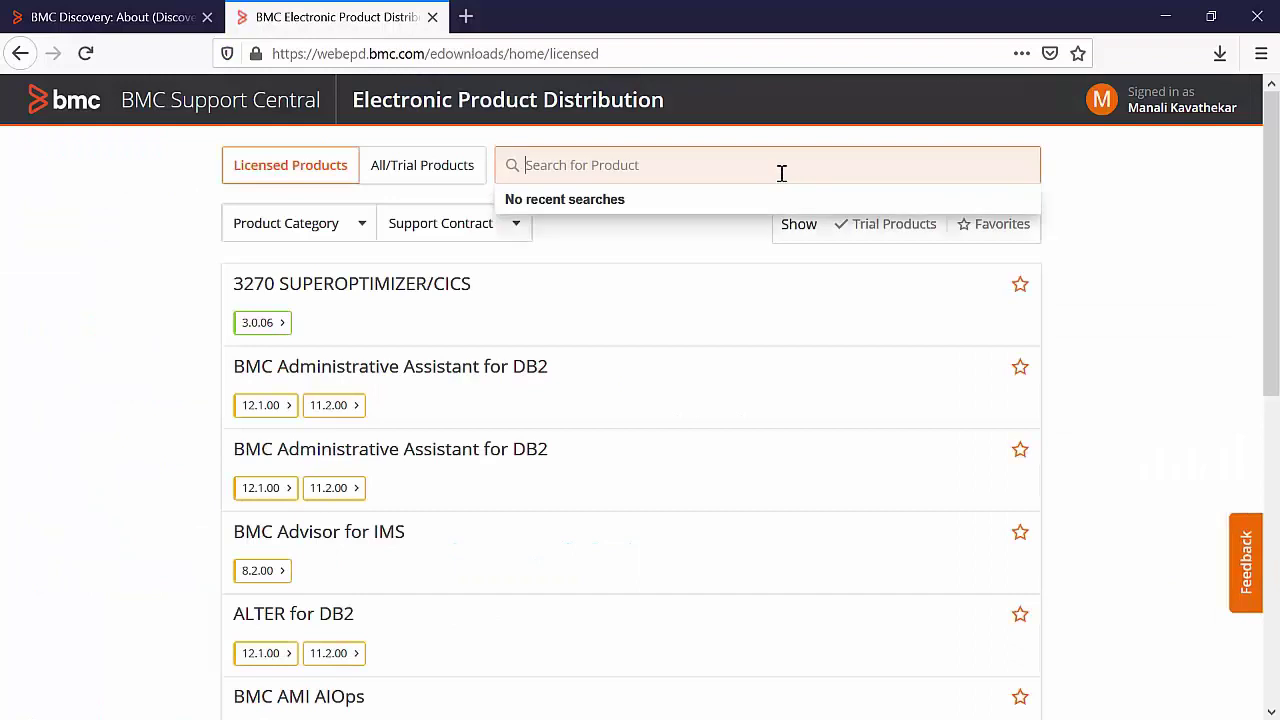
Search 'bmc discovery' and open its 20.08.00 downloads in a new tab
{"action": "type", "text": "bmc discovery"}
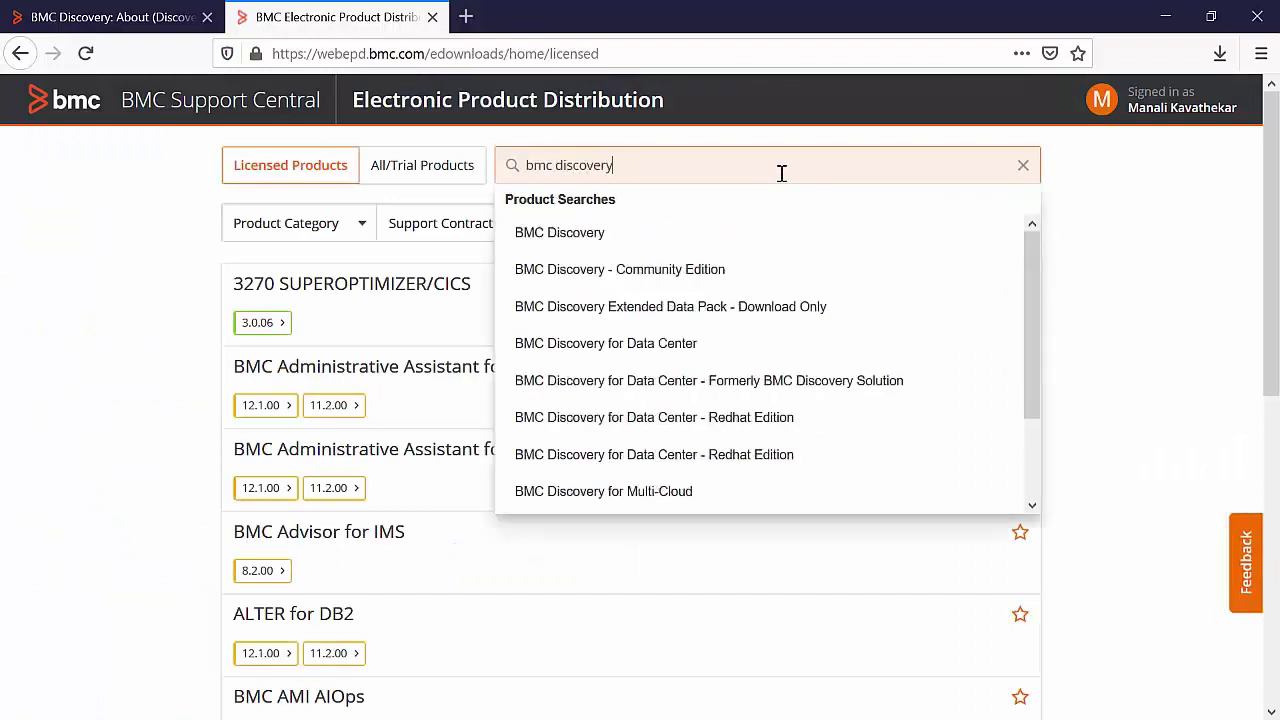
{"action": "key", "text": "Return"}
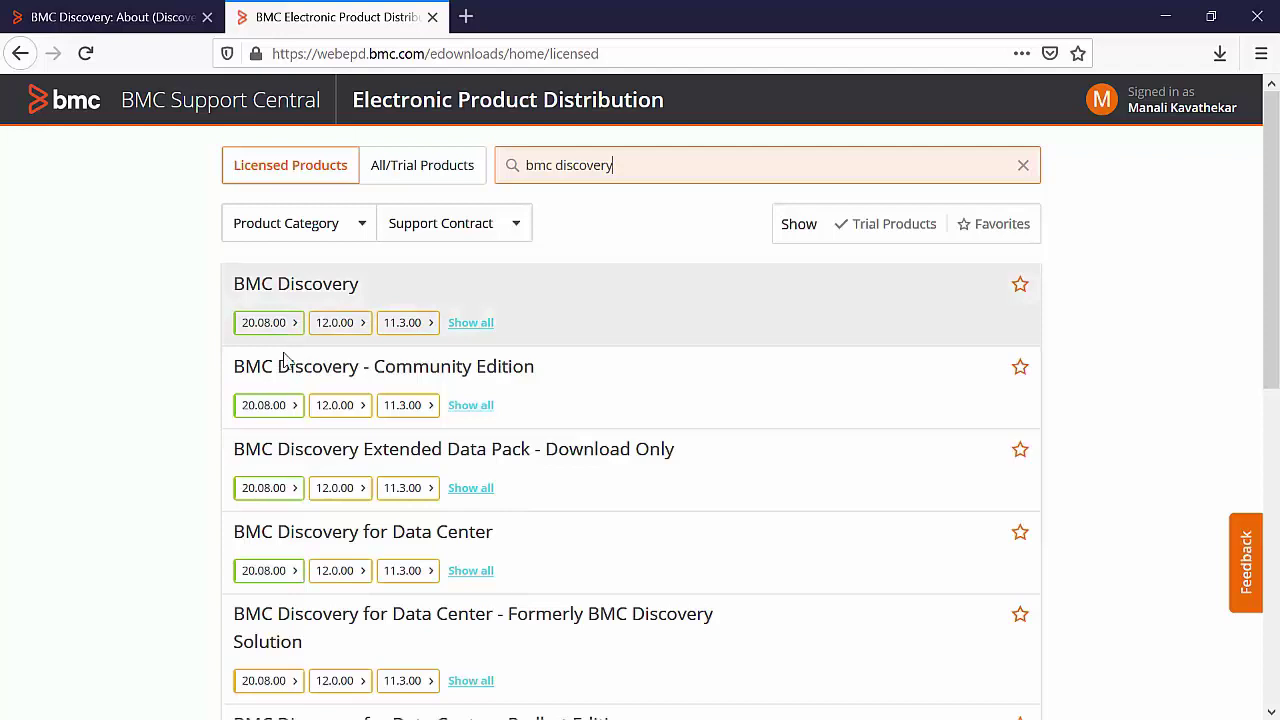
{"action": "mouse_move", "coordinate": [270, 328]}
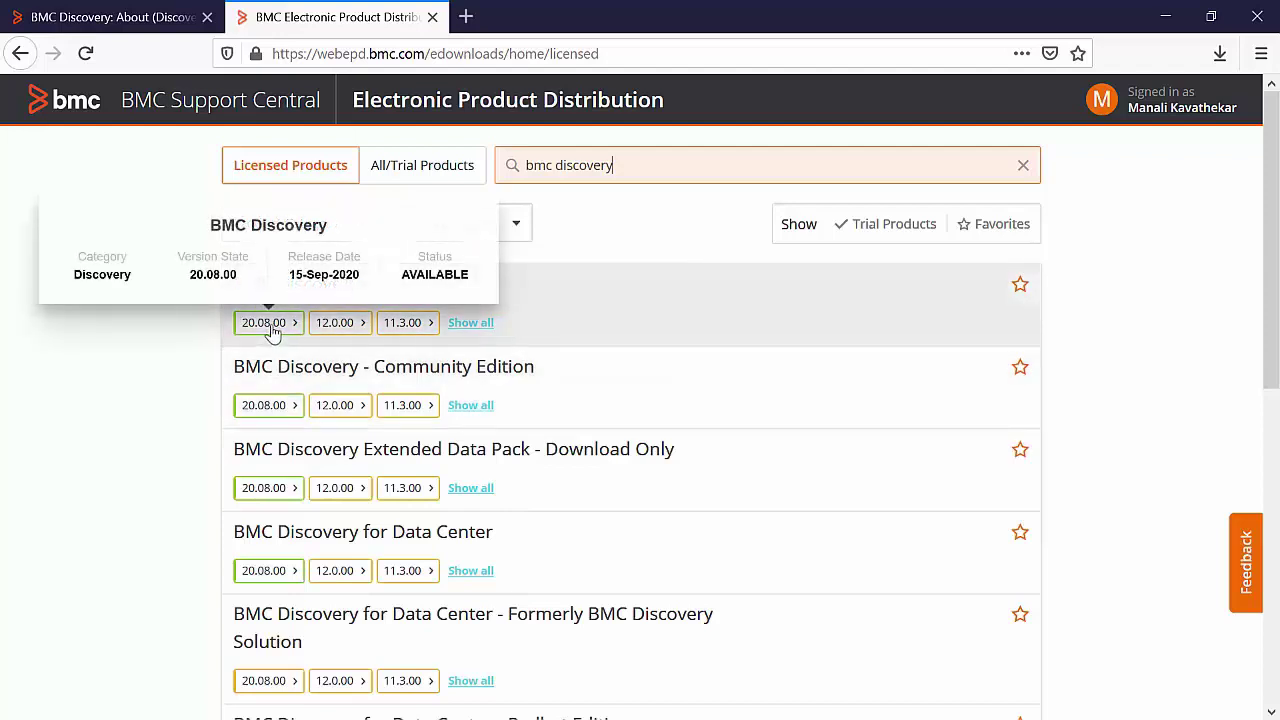
{"action": "left_click", "coordinate": [268, 326]}
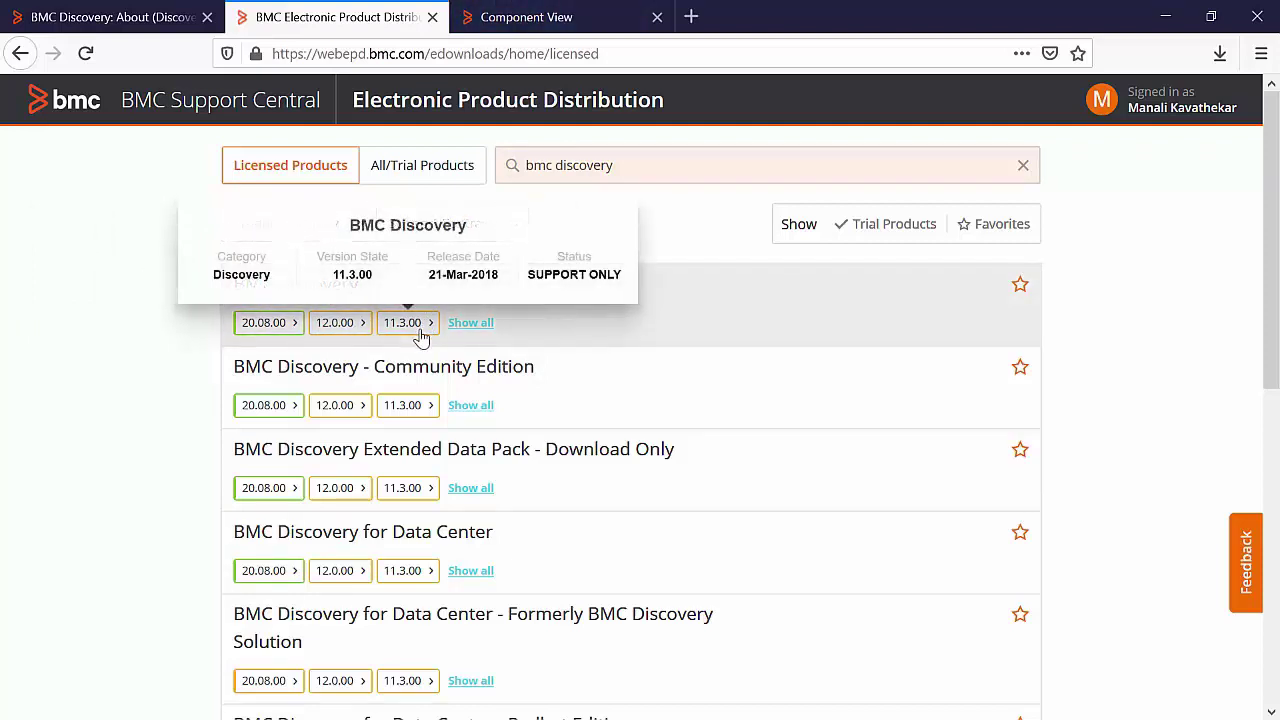
Tick the BMC Discovery 20.08.01 CentOS 7 Upgrade file and download it
{"action": "key", "text": "ctrl+Tab"}
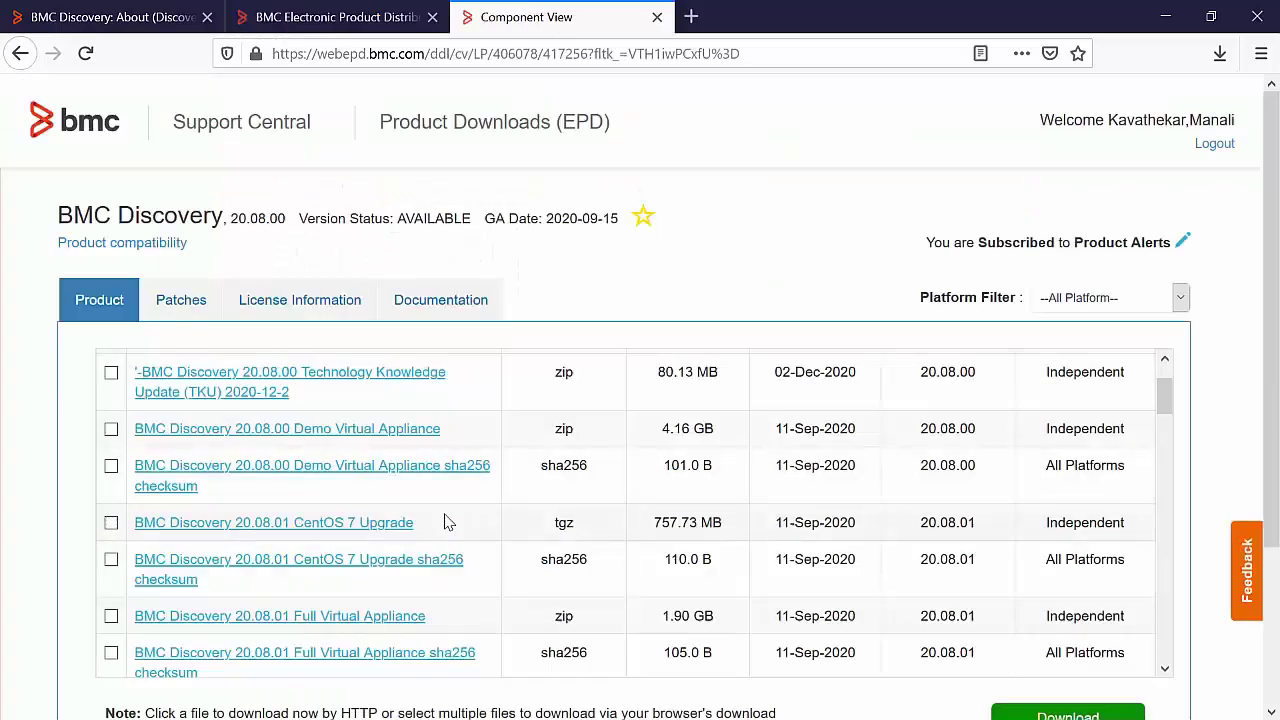
{"action": "left_click_drag", "start_coordinate": [443, 531], "coordinate": [132, 530]}
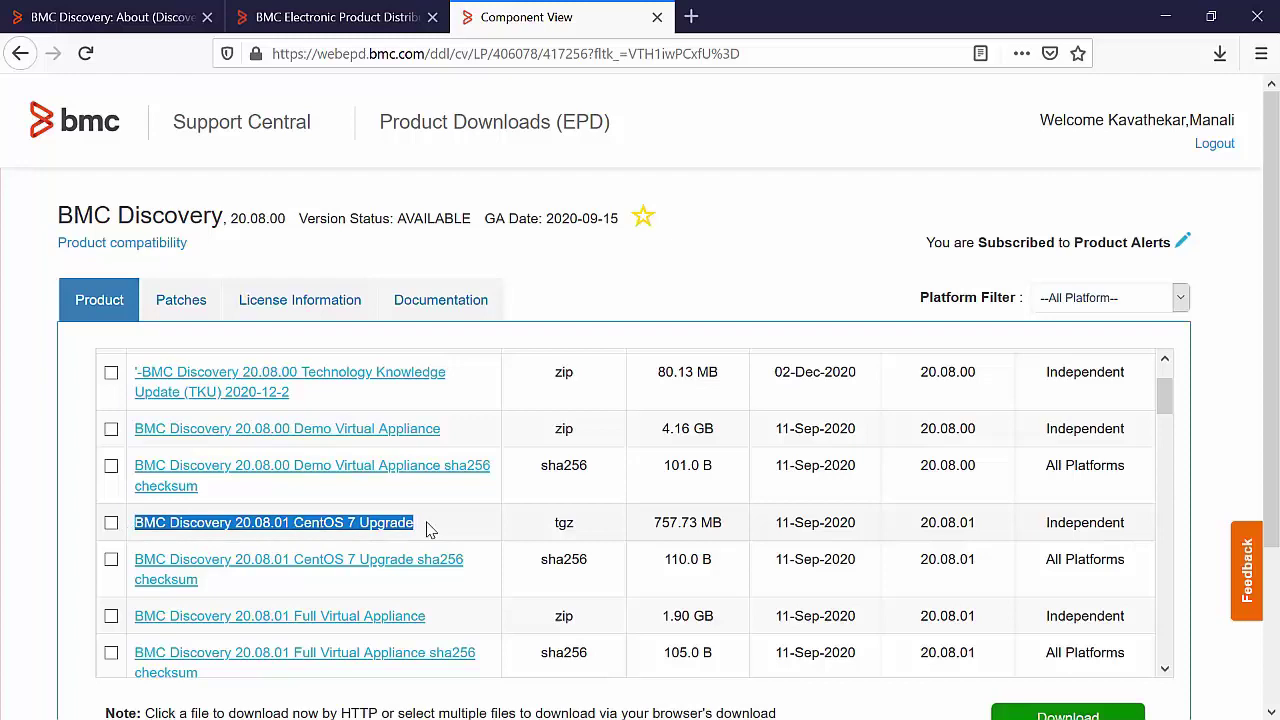
{"action": "left_click", "coordinate": [111, 525]}
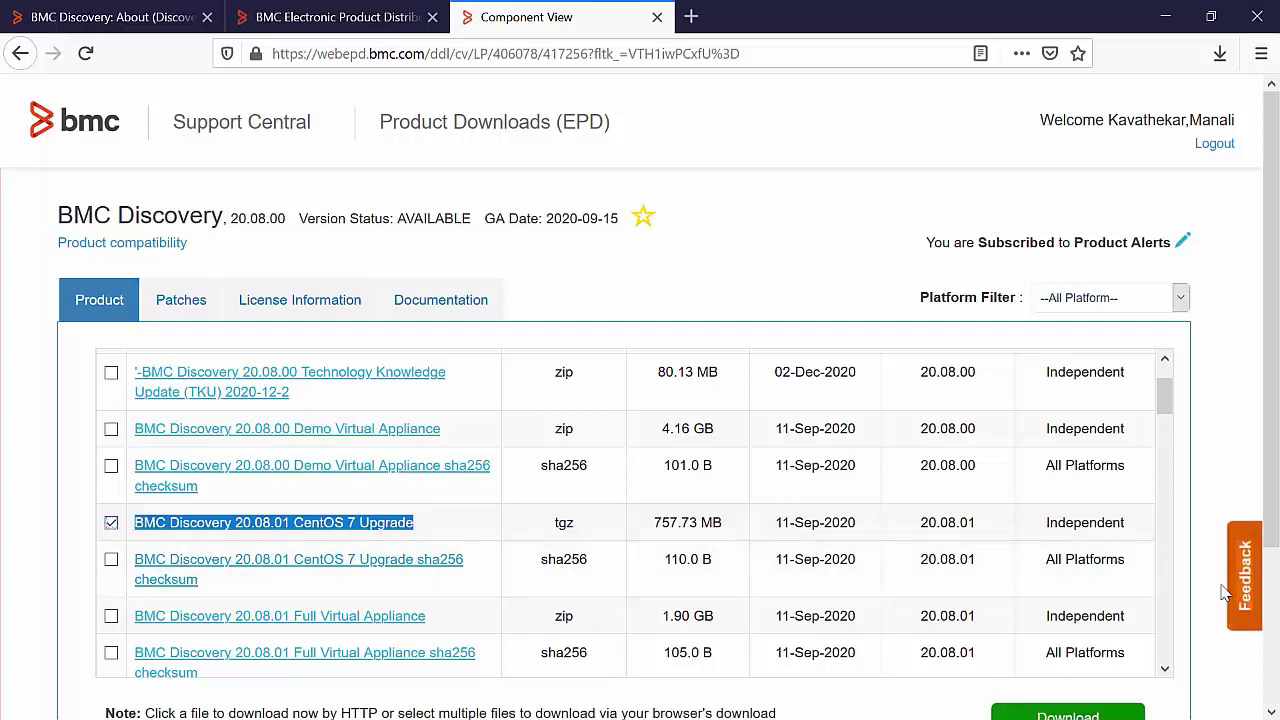
{"action": "scroll", "coordinate": [1200, 620], "scroll_direction": "down", "scroll_amount": 2}
{"action": "left_click", "coordinate": [1052, 618]}
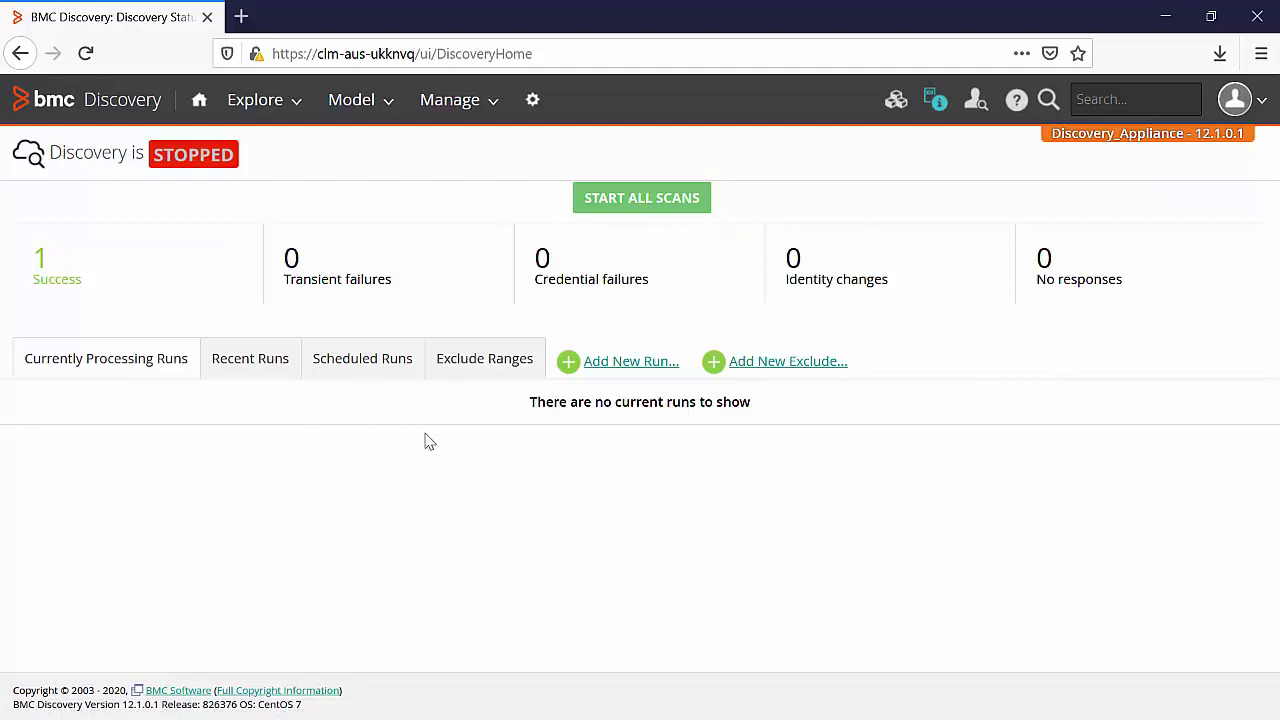
Check in Vault Management that the vault is open, then return to Administration
{"action": "left_click", "coordinate": [530, 103]}
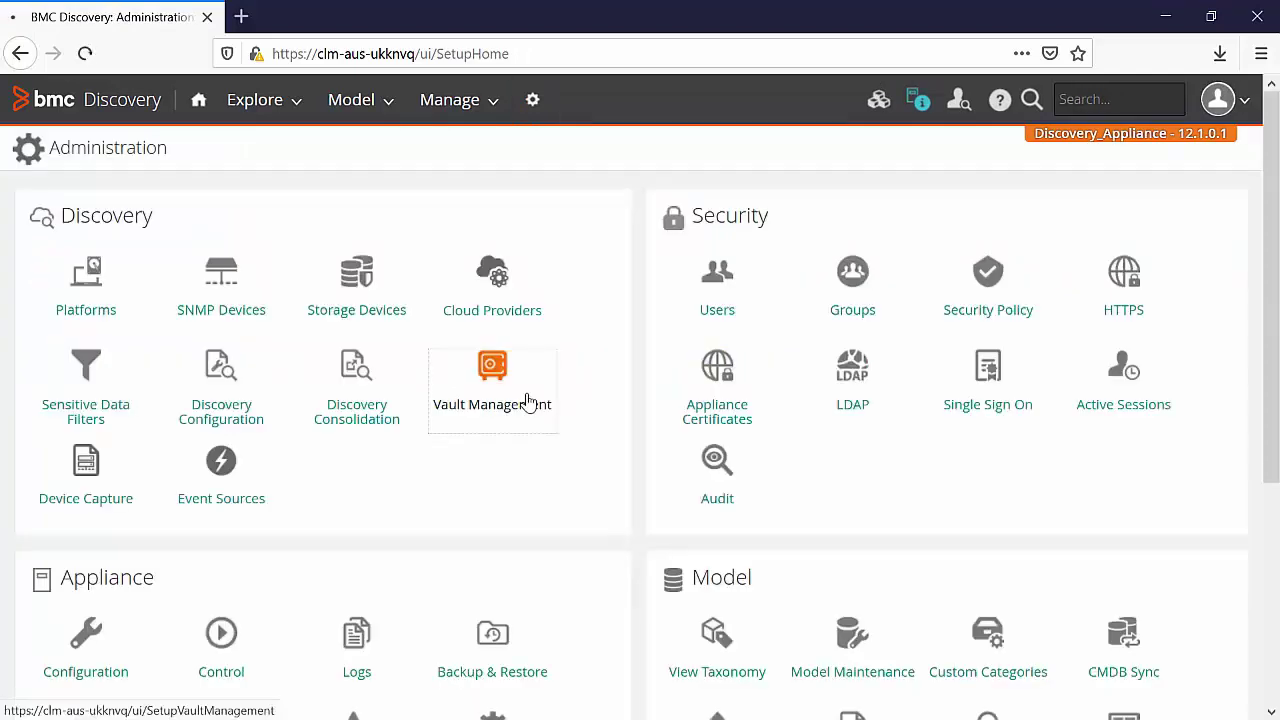
{"action": "left_click", "coordinate": [526, 400]}
{"action": "left_click_drag", "start_coordinate": [57, 318], "coordinate": [237, 340]}
{"action": "key", "text": "alt+Left"}
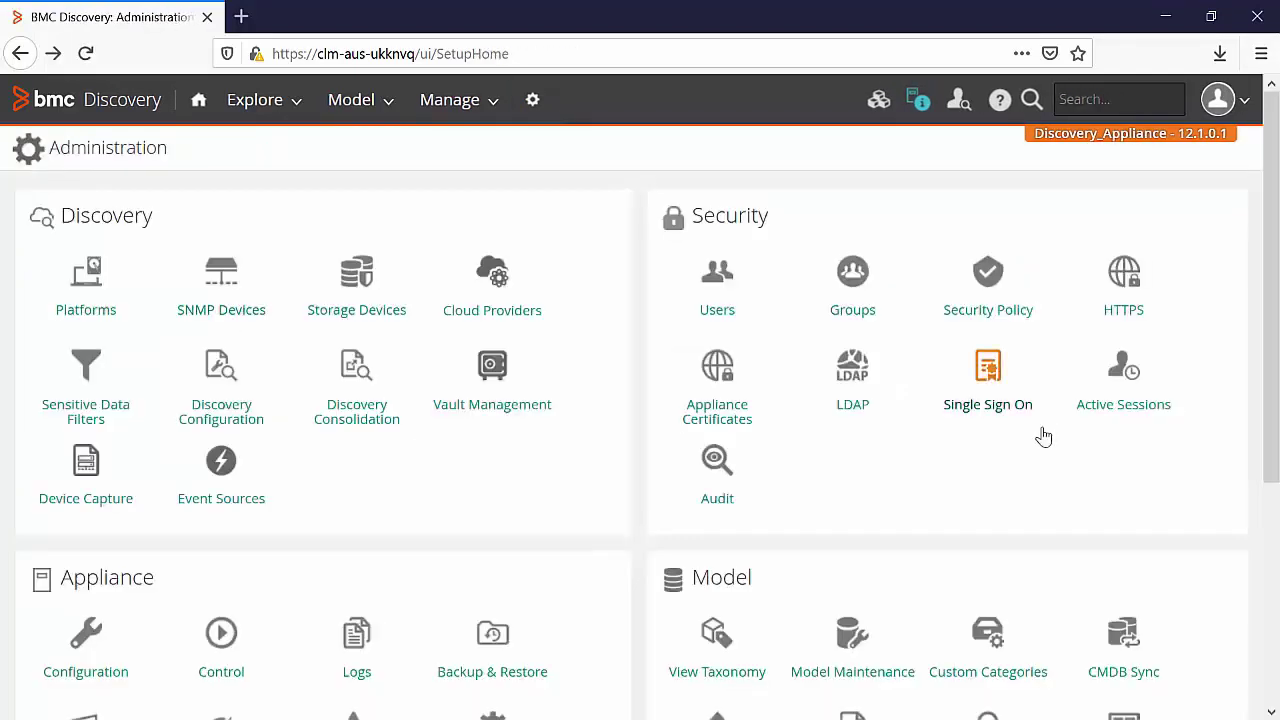
Close the Cluster Management tab to get back to the Administration page
{"action": "scroll", "coordinate": [1050, 455], "scroll_direction": "down", "scroll_amount": 3}
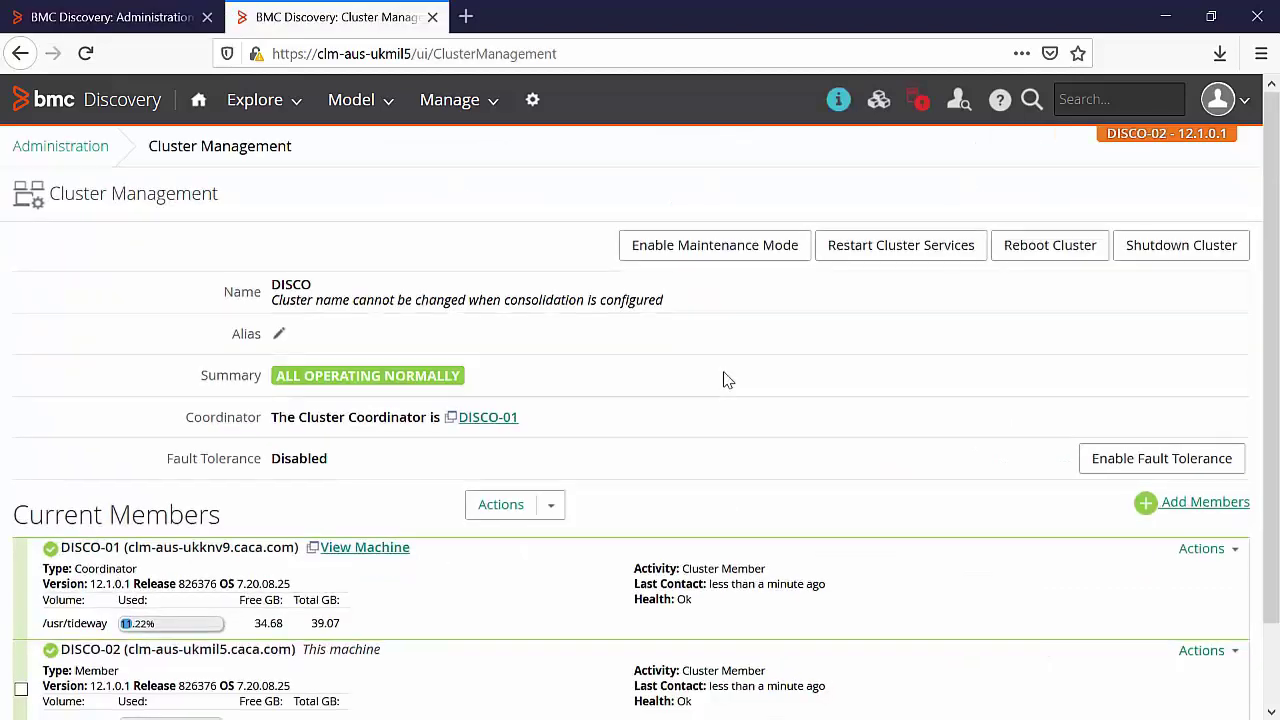
{"action": "scroll", "coordinate": [727, 378], "scroll_direction": "down", "scroll_amount": 2}
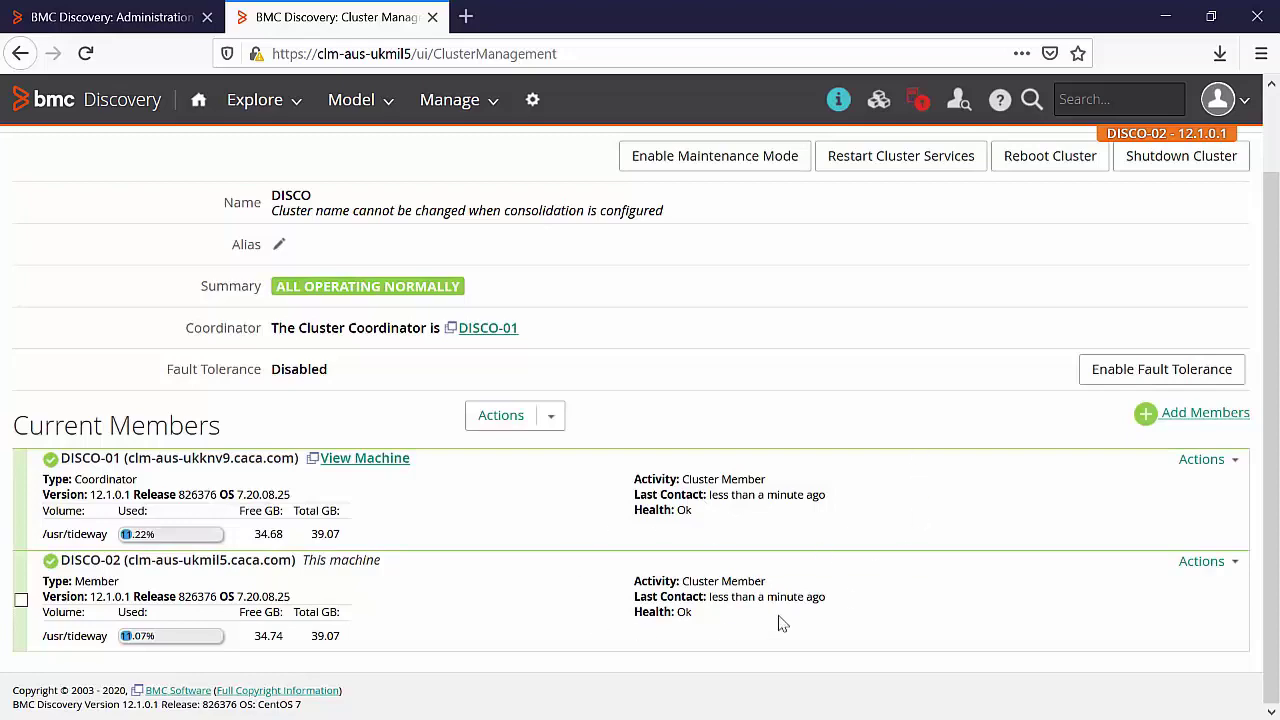
{"action": "scroll", "coordinate": [786, 360], "scroll_direction": "up", "scroll_amount": 2}
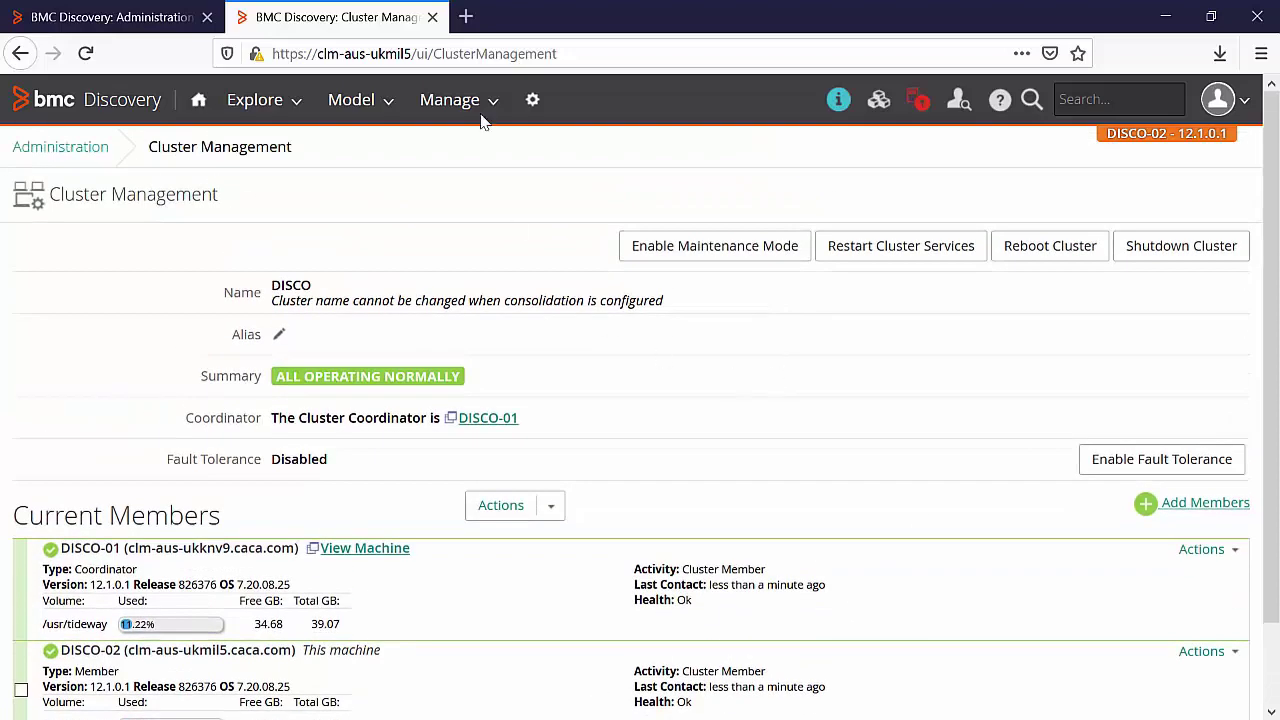
{"action": "key", "text": "ctrl+w"}
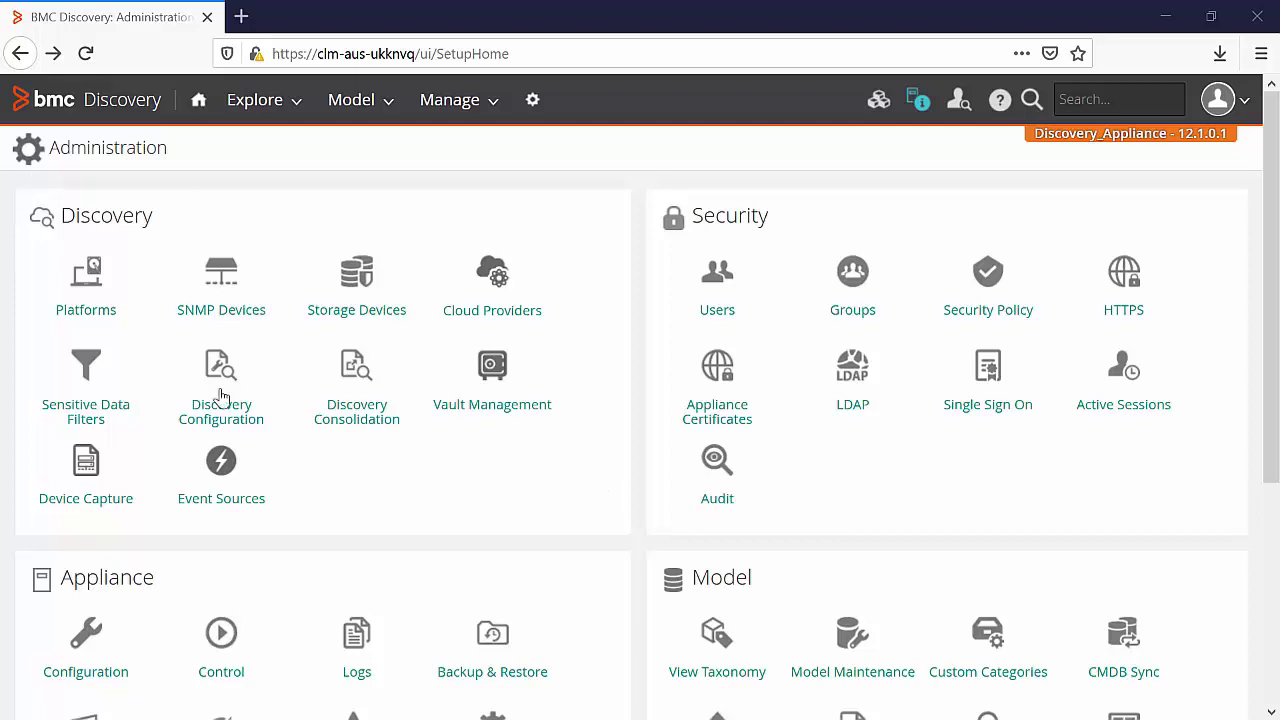
Set maintenance mode from the Appliance > Control page
{"action": "scroll", "coordinate": [389, 457], "scroll_direction": "down", "scroll_amount": 4}
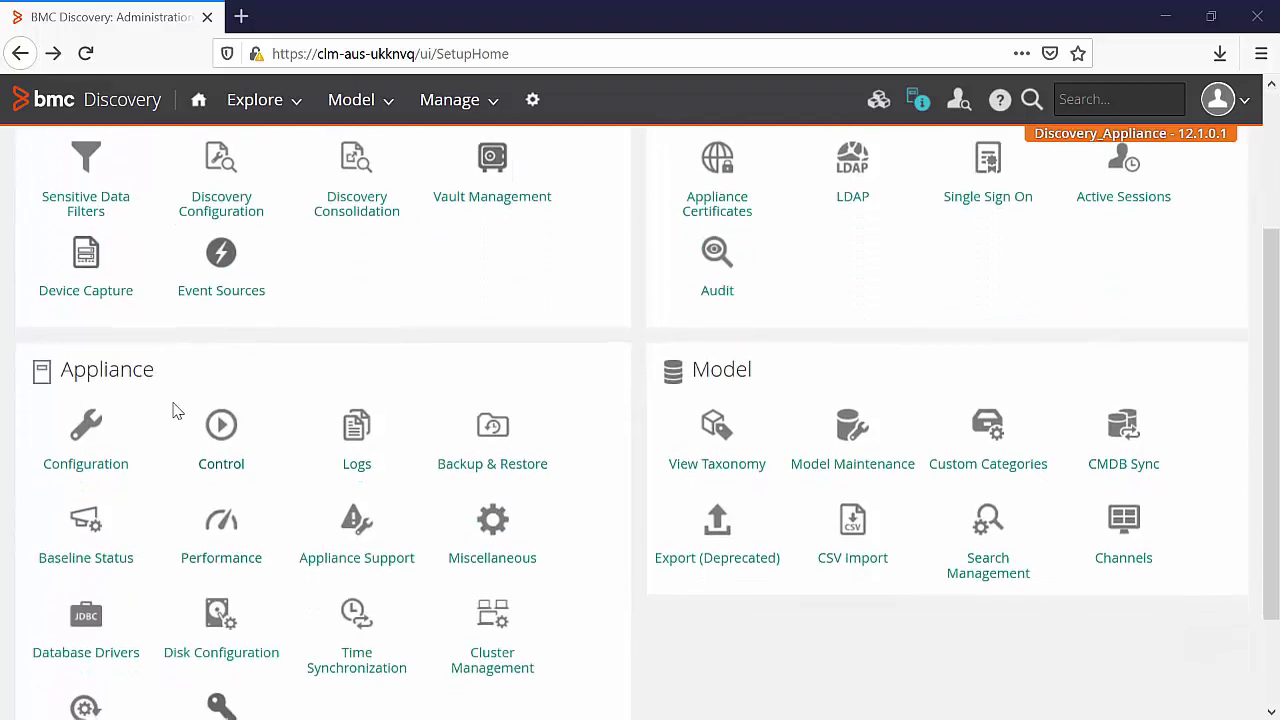
{"action": "left_click", "coordinate": [219, 425]}
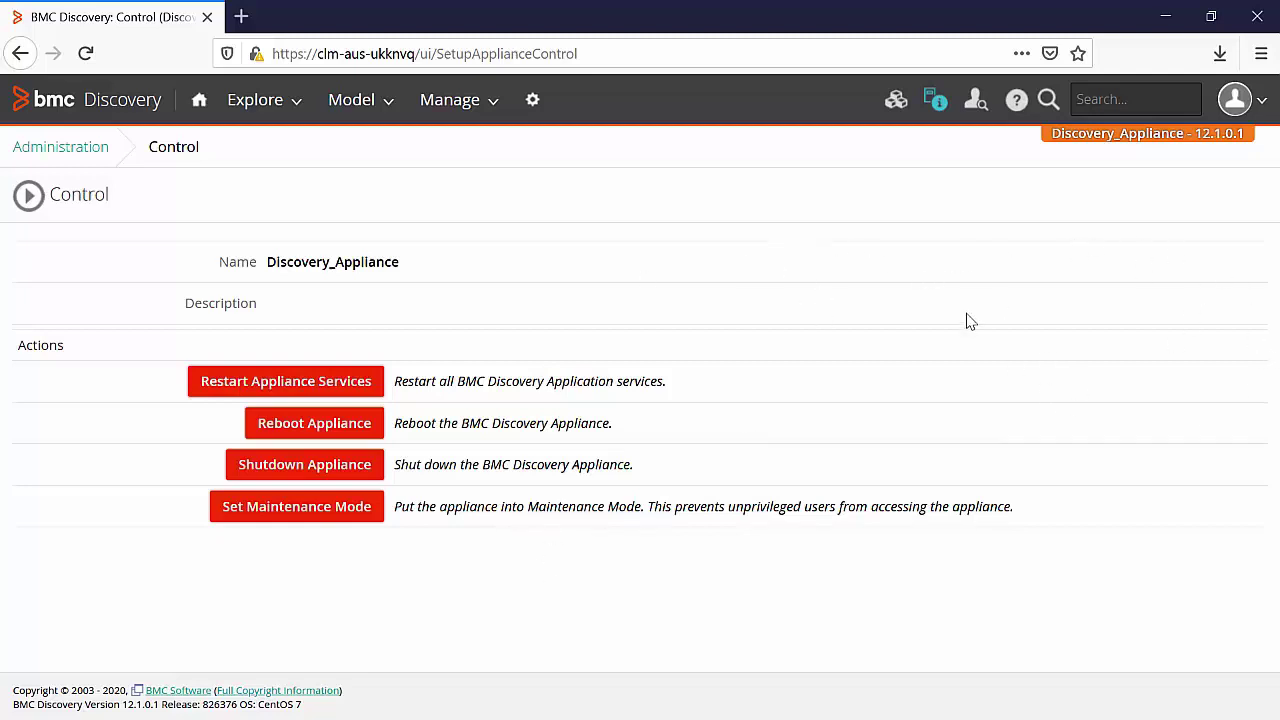
{"action": "left_click", "coordinate": [331, 513]}
{"action": "left_click", "coordinate": [1018, 314]}
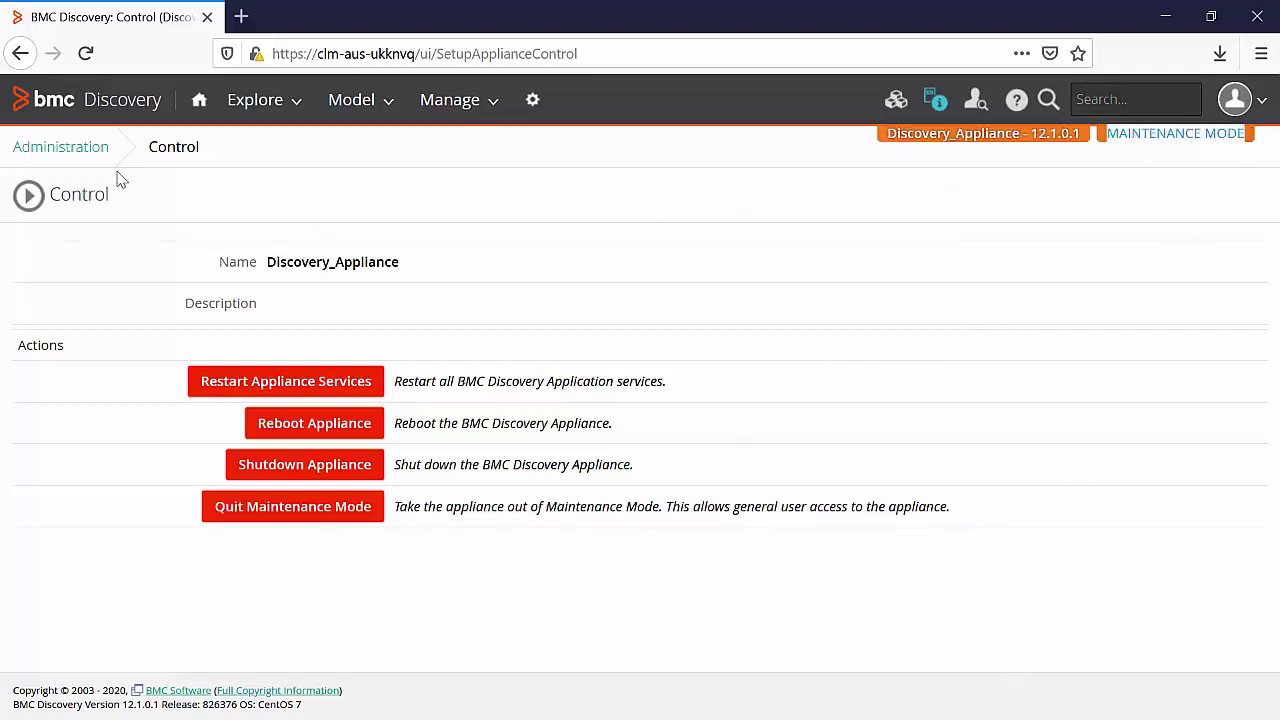
Open the Upgrade page and review the backup reminder and /usr/tideway/var/upgrade folder
{"action": "left_click", "coordinate": [86, 157]}
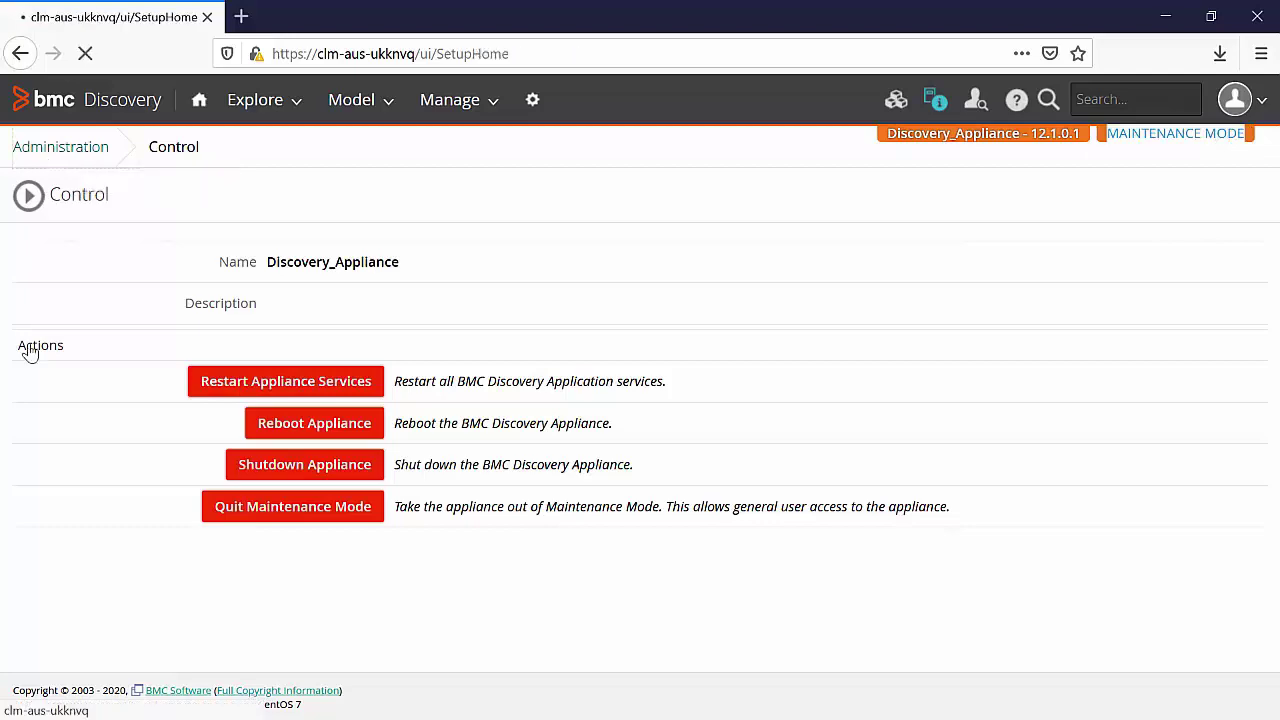
{"action": "left_click", "coordinate": [80, 600]}
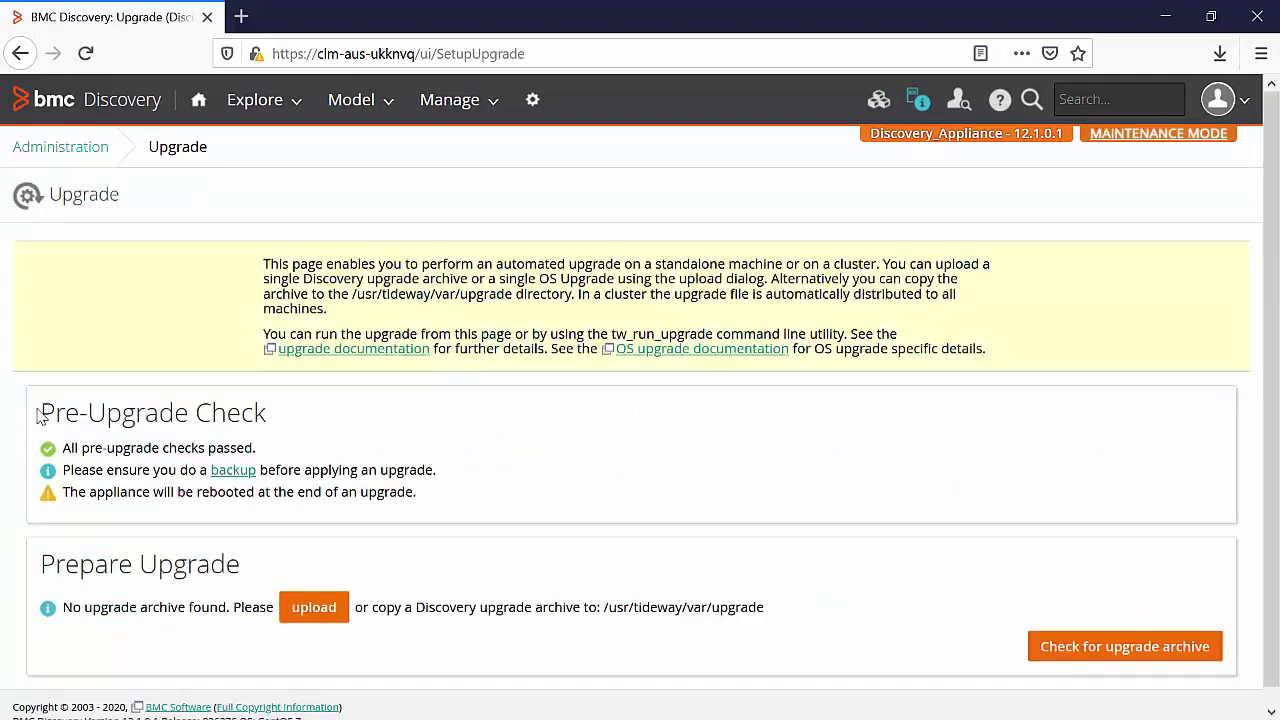
{"action": "triple_click", "coordinate": [84, 412]}
{"action": "left_click", "coordinate": [390, 428]}
{"action": "left_click_drag", "start_coordinate": [110, 470], "coordinate": [278, 471]}
{"action": "left_click", "coordinate": [559, 465]}
{"action": "left_click_drag", "start_coordinate": [605, 604], "coordinate": [755, 605]}
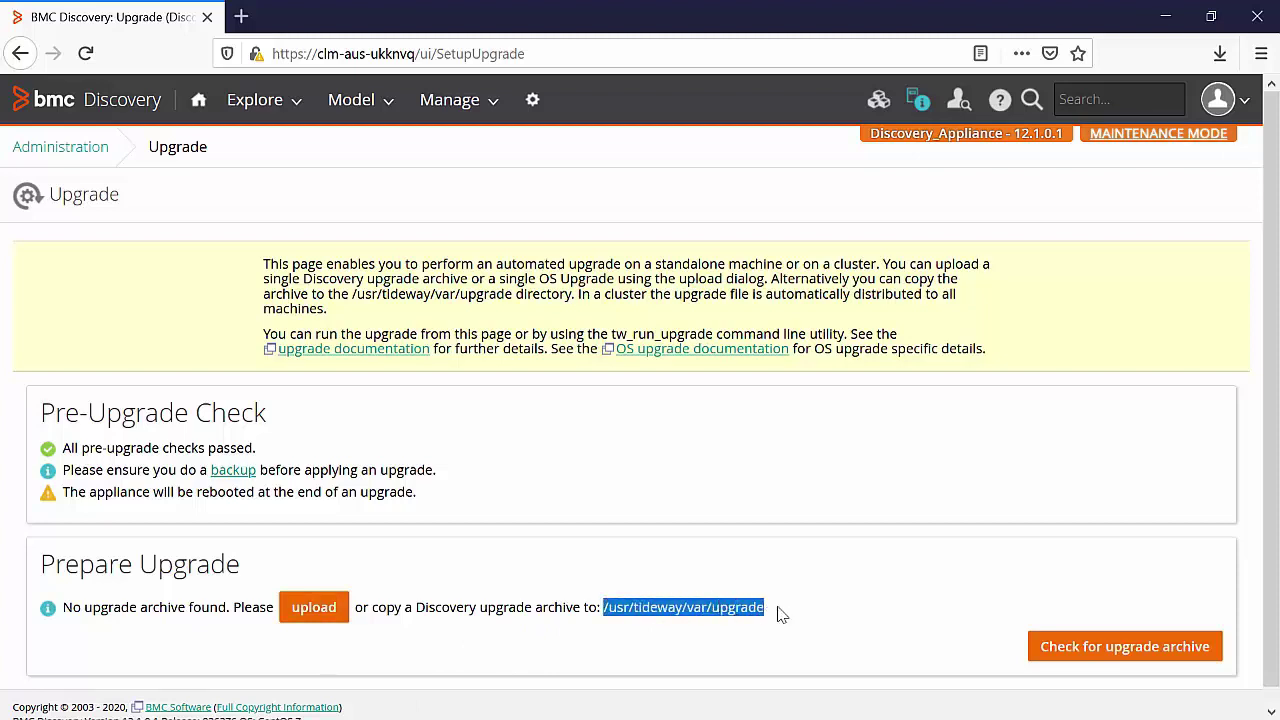
Upload the ADDM_OS_Upgrade_CentOS_64_7.20.11.19_826973_ga.sh.gz archive
{"action": "left_click", "coordinate": [313, 610]}
{"action": "left_click", "coordinate": [531, 356]}
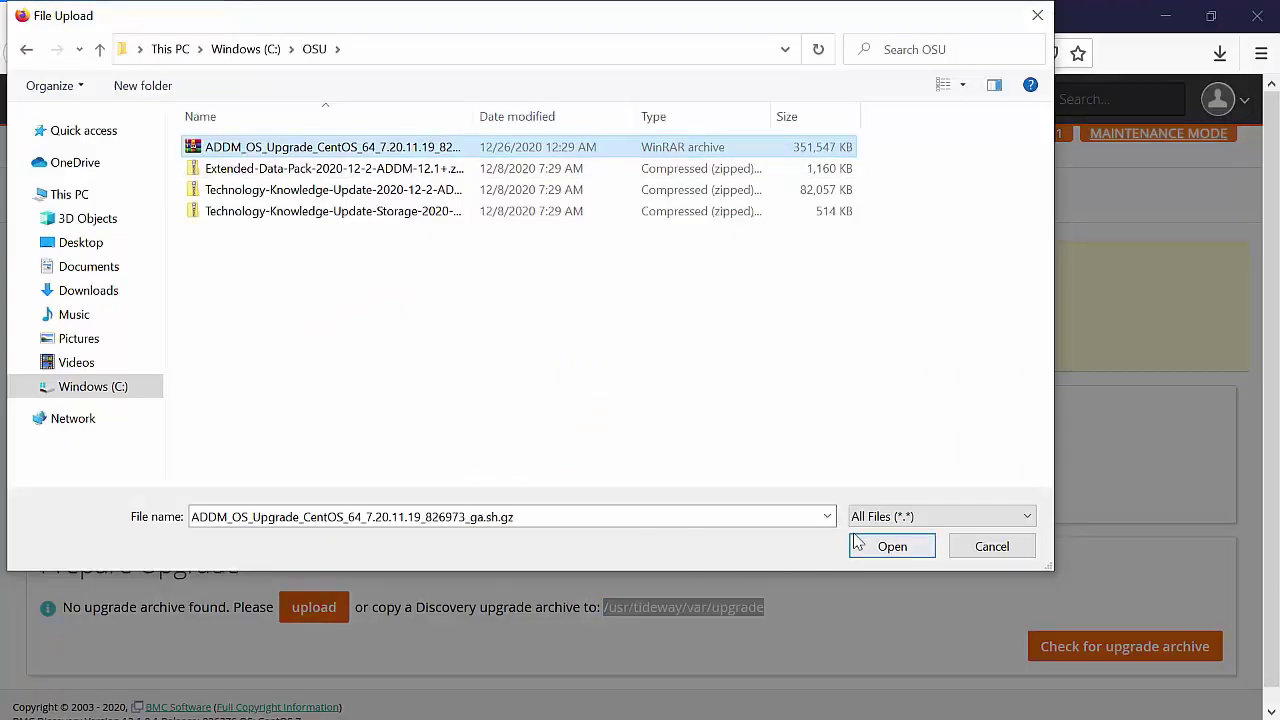
{"action": "left_click", "coordinate": [885, 545]}
{"action": "left_click", "coordinate": [607, 458]}
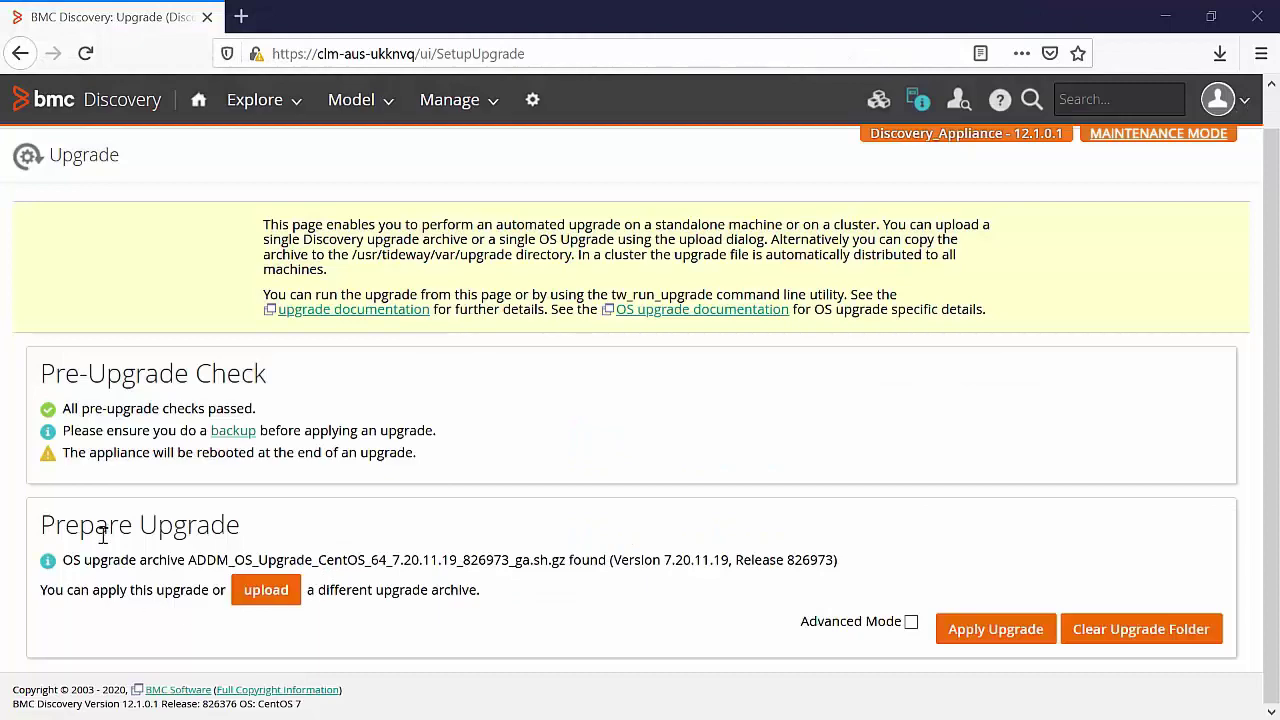
Apply the found OS upgrade and watch the progress log lines
{"action": "left_click_drag", "start_coordinate": [64, 560], "coordinate": [830, 565]}
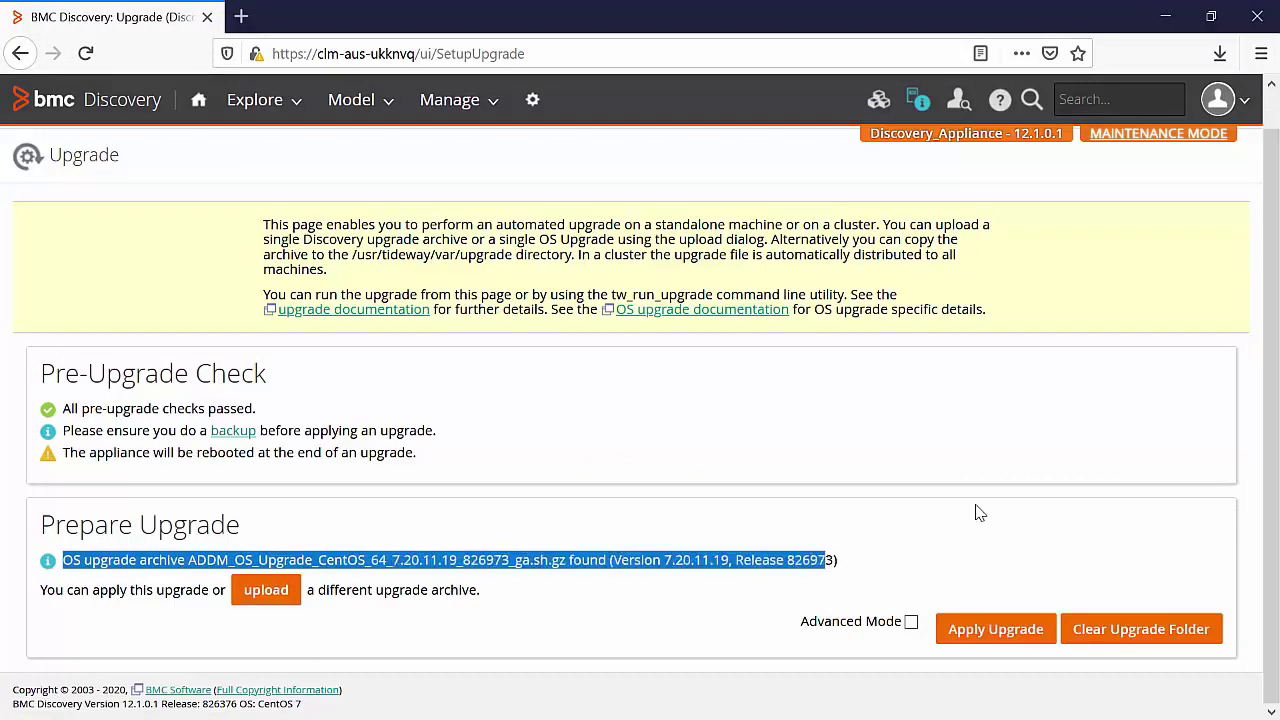
{"action": "left_click", "coordinate": [1000, 632]}
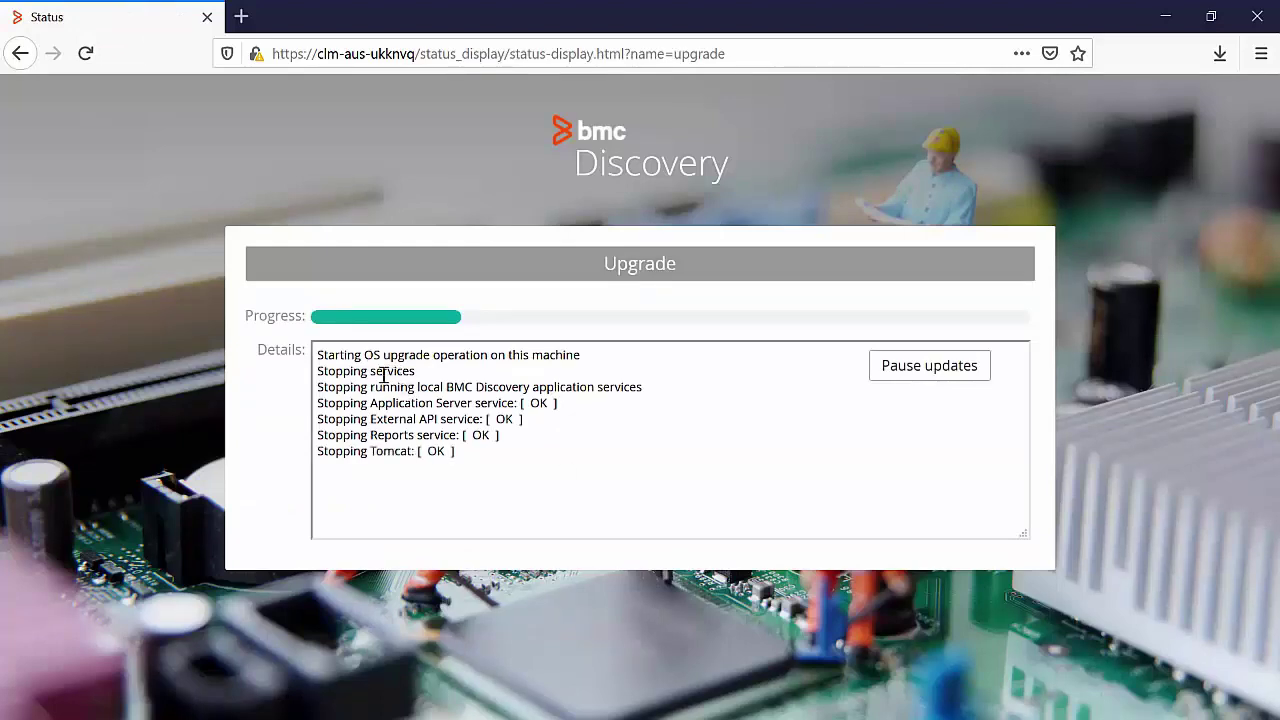
{"action": "left_click_drag", "start_coordinate": [362, 355], "coordinate": [800, 471]}
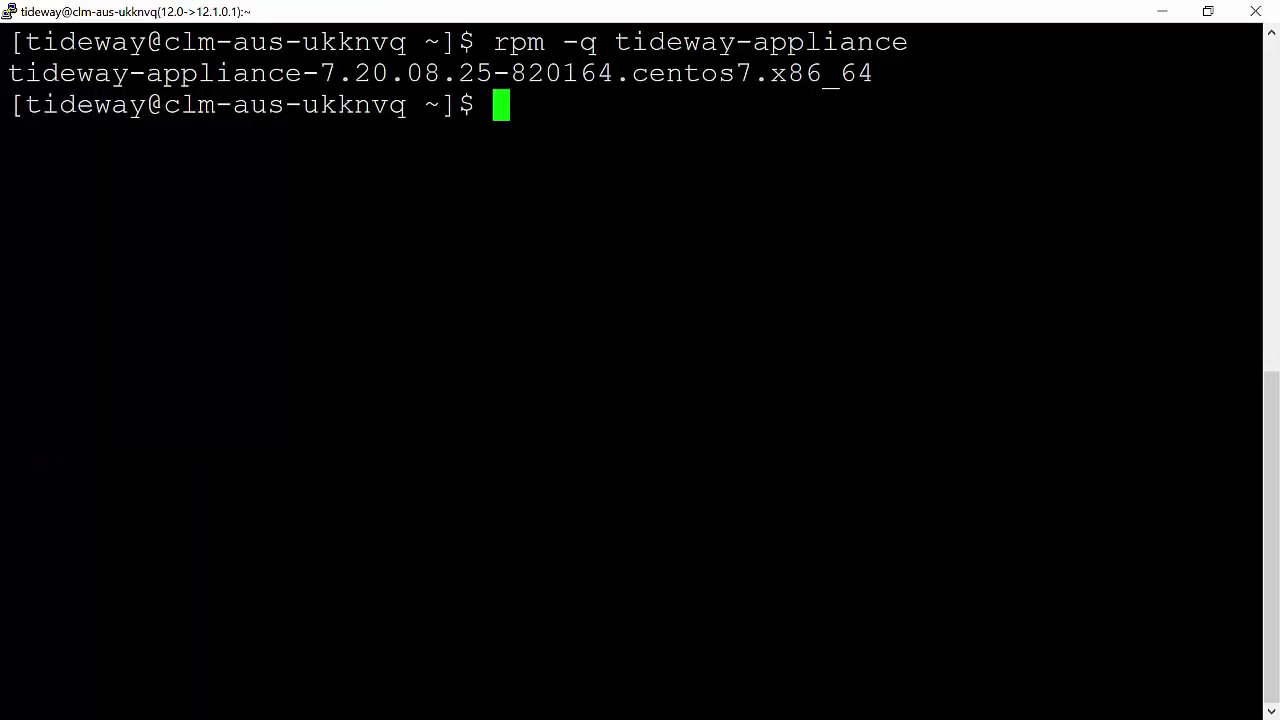
In /usr/tideway/log, tail -f os_upgrade_7.20.11.19-826973.log until it reports OS Upgrade complete
{"action": "type", "text": "cd /usr/tideway/log"}
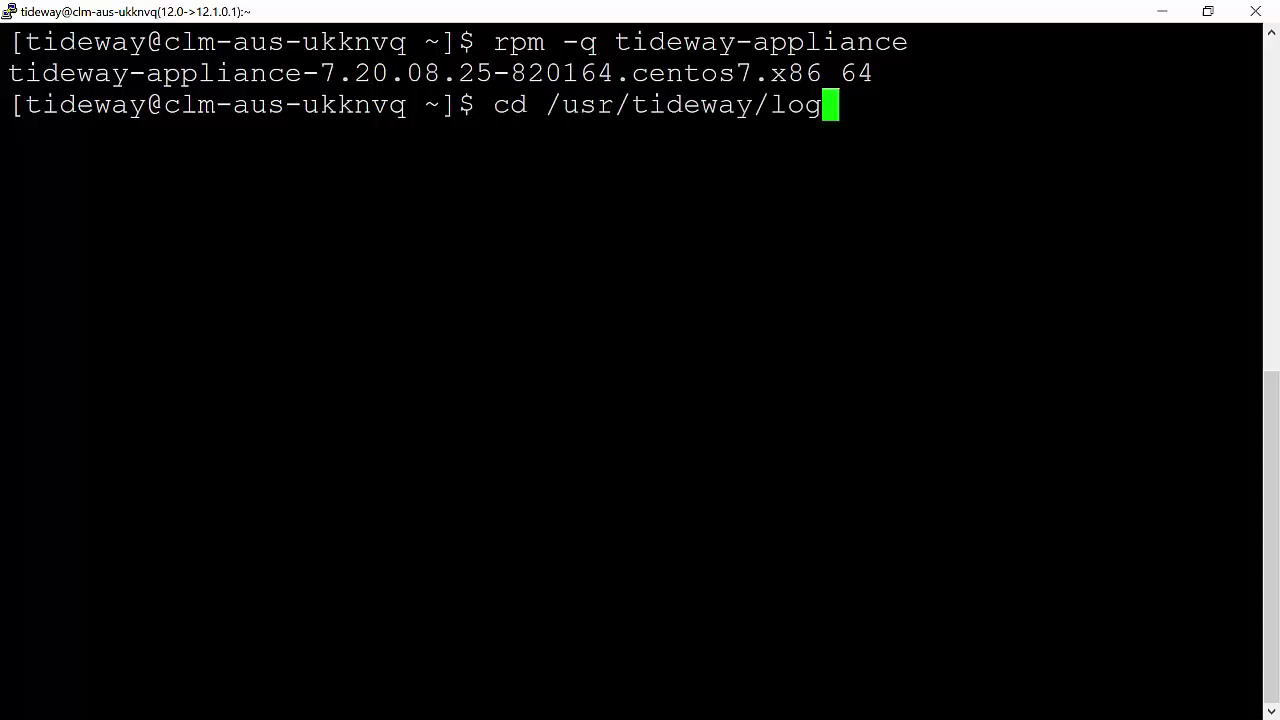
{"action": "key", "text": "Return"}
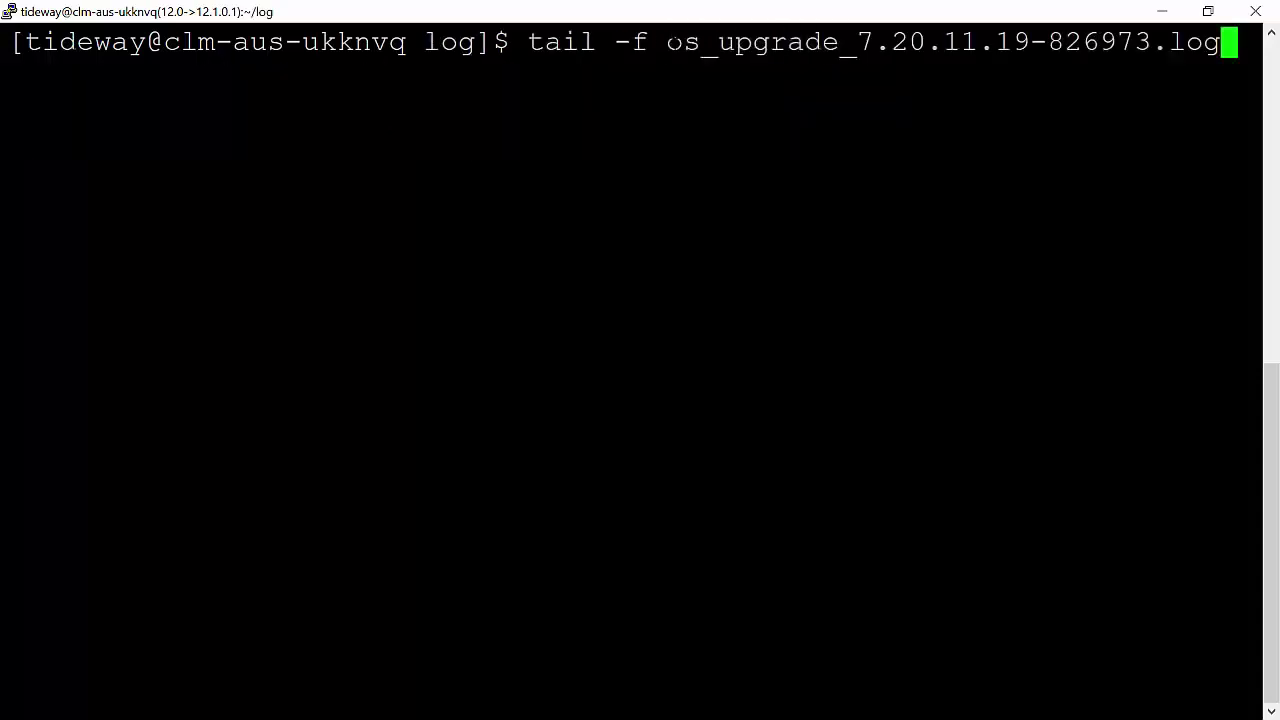
{"action": "left_click_drag", "start_coordinate": [667, 42], "coordinate": [838, 42]}
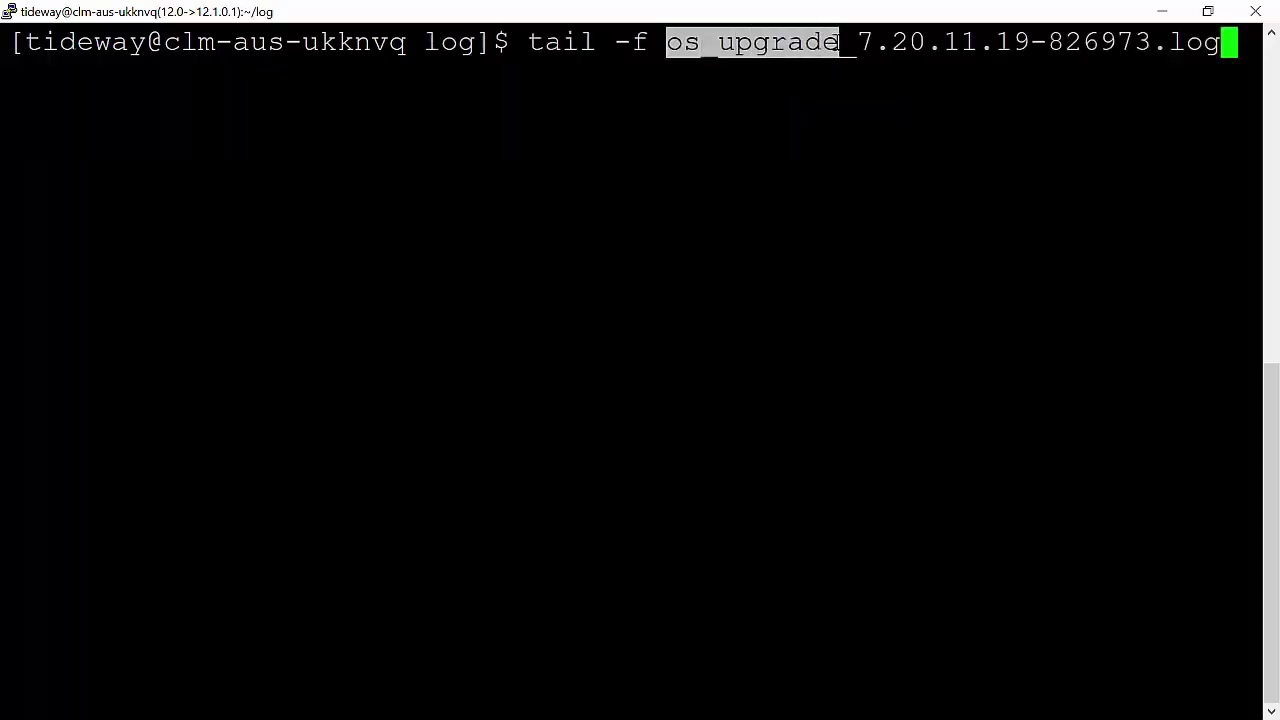
{"action": "left_click", "coordinate": [838, 42]}
{"action": "left_click_drag", "start_coordinate": [1030, 42], "coordinate": [838, 42]}
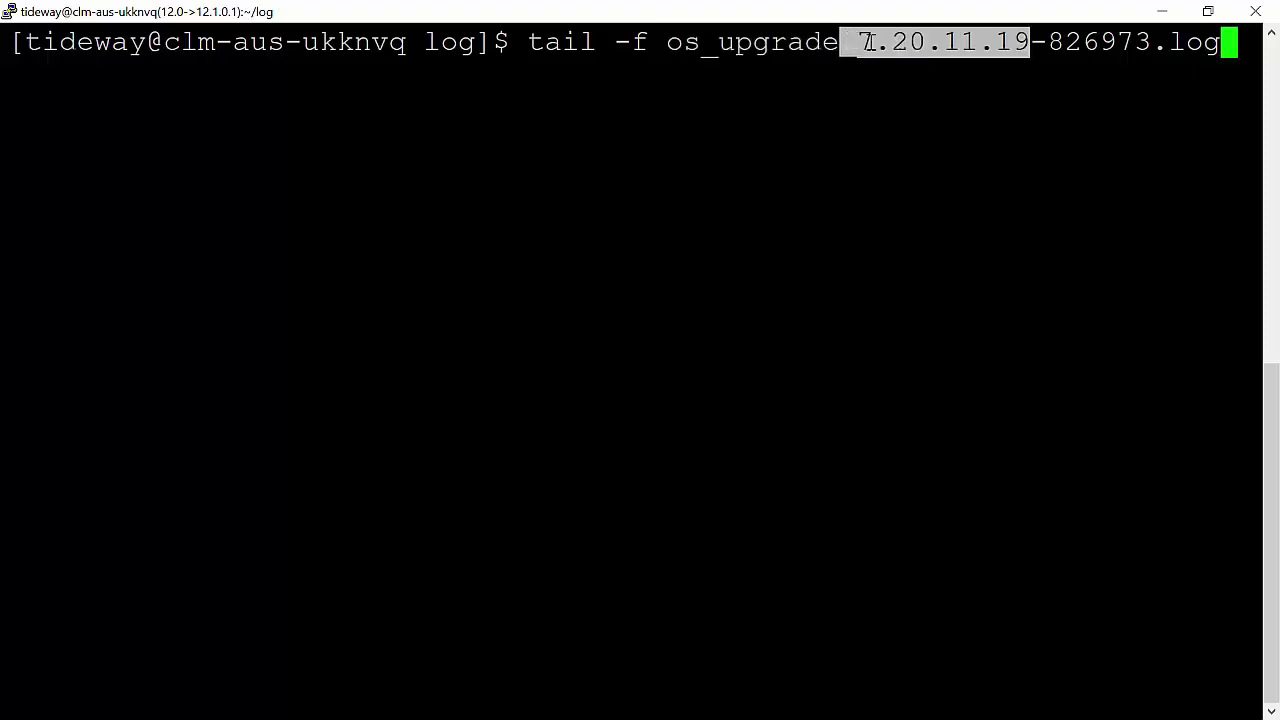
{"action": "left_click", "coordinate": [979, 42]}
{"action": "key", "text": "Return"}
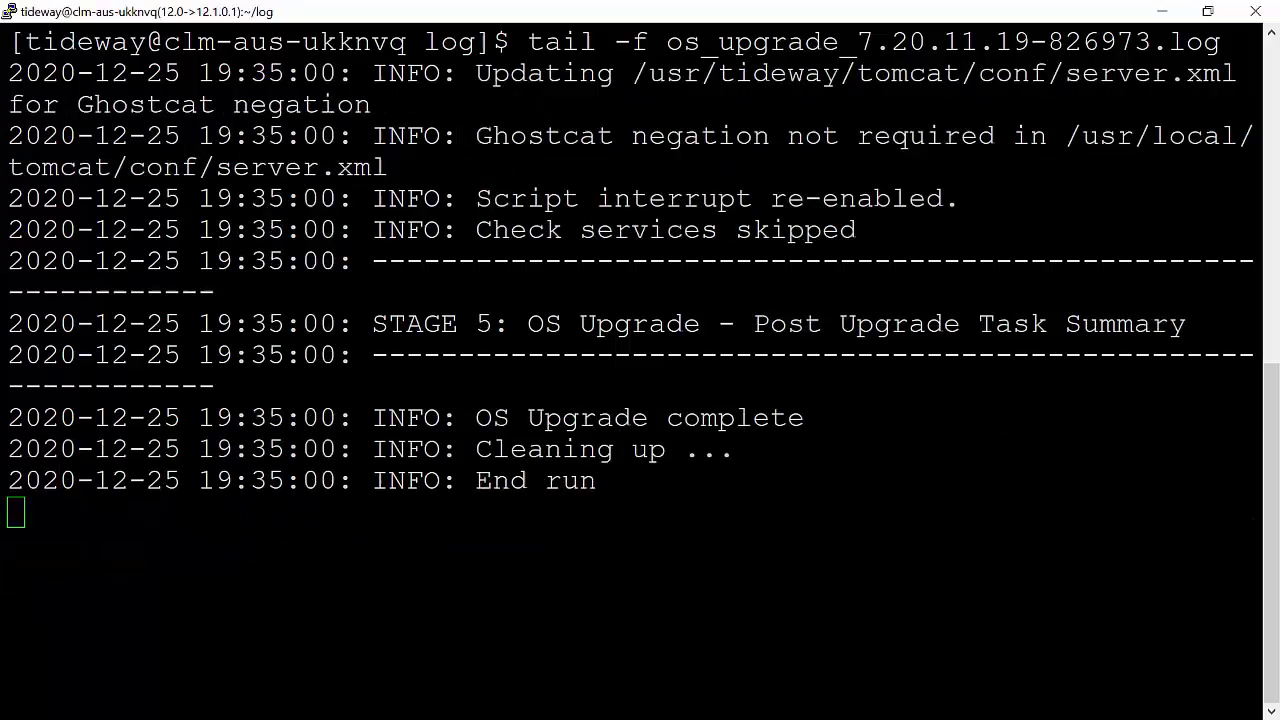
{"action": "left_click_drag", "start_coordinate": [510, 323], "coordinate": [899, 318]}
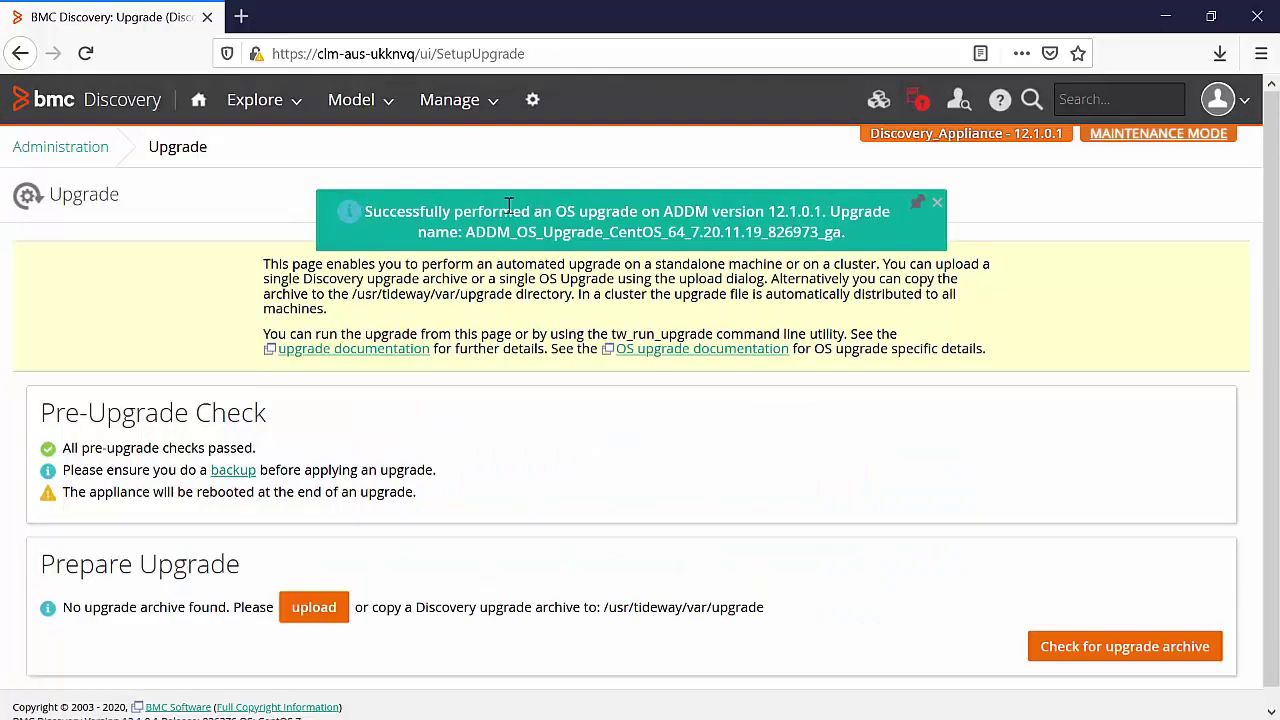
Check the upgrade success banner, then confirm About BMC Discovery lists OS Updates 7.20.11.19
{"action": "triple_click", "coordinate": [509, 205]}
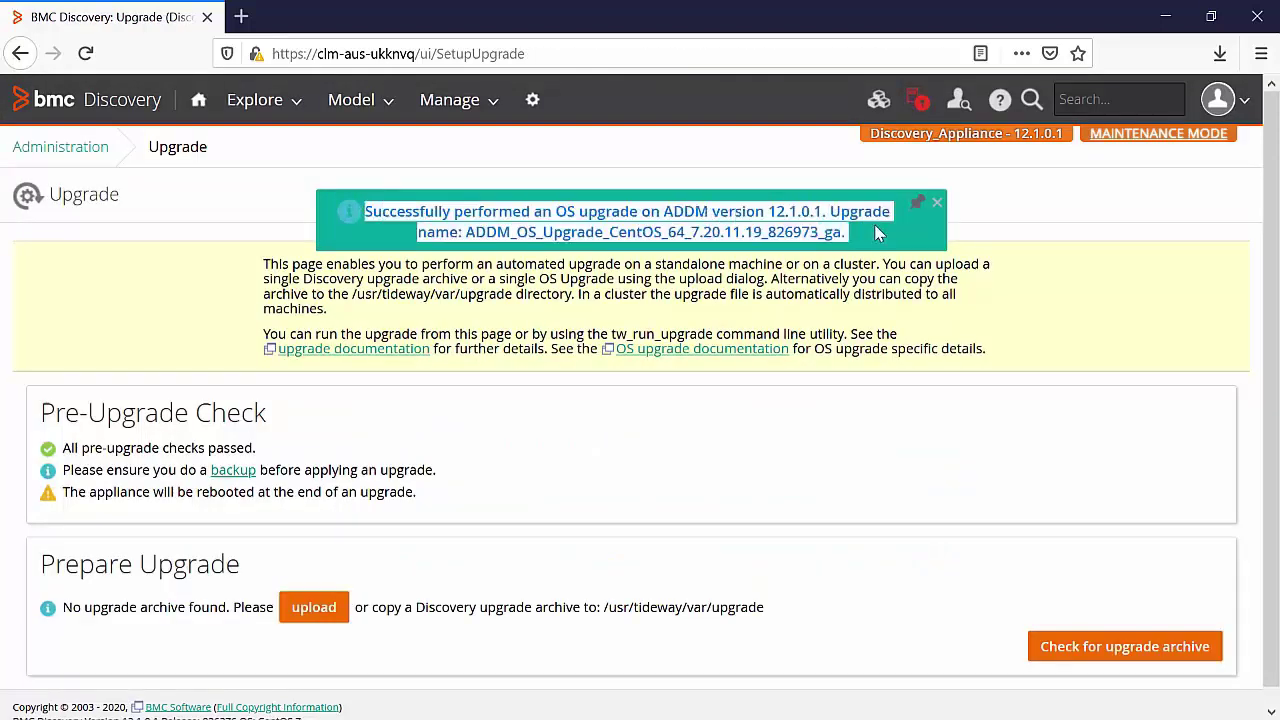
{"action": "left_click", "coordinate": [1000, 99]}
{"action": "left_click", "coordinate": [857, 482]}
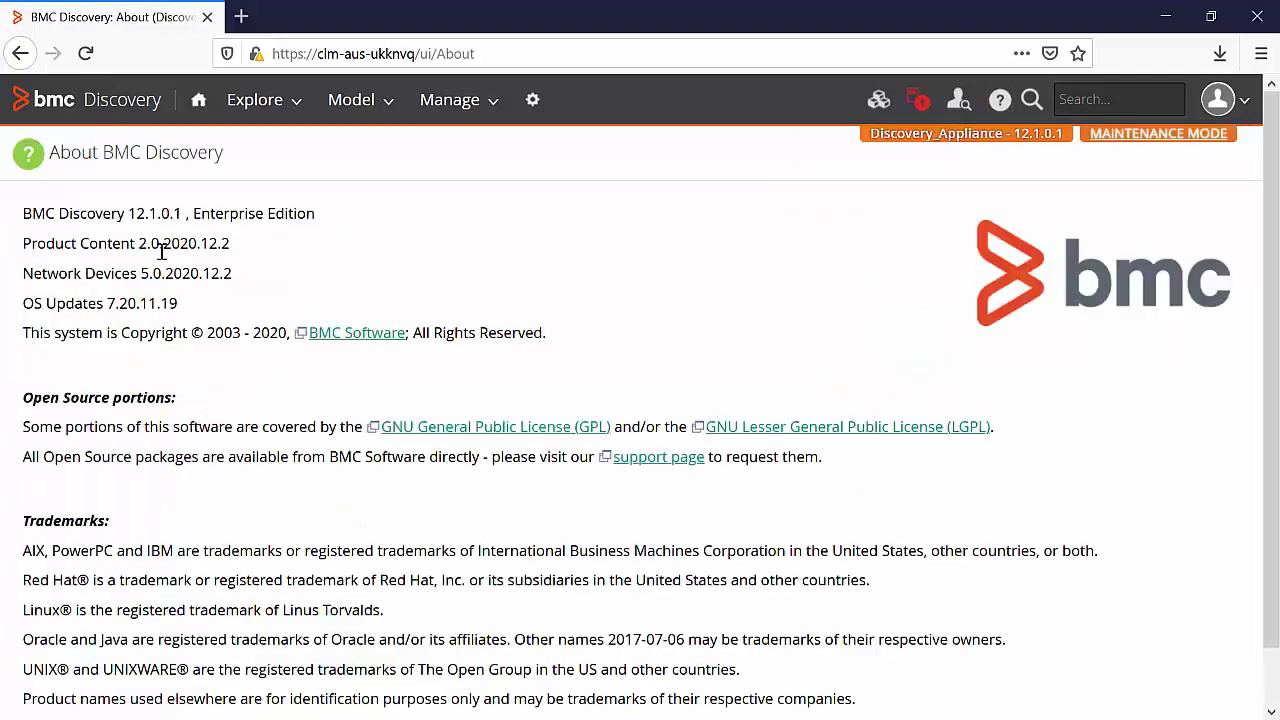
{"action": "left_click_drag", "start_coordinate": [122, 304], "coordinate": [5, 306]}
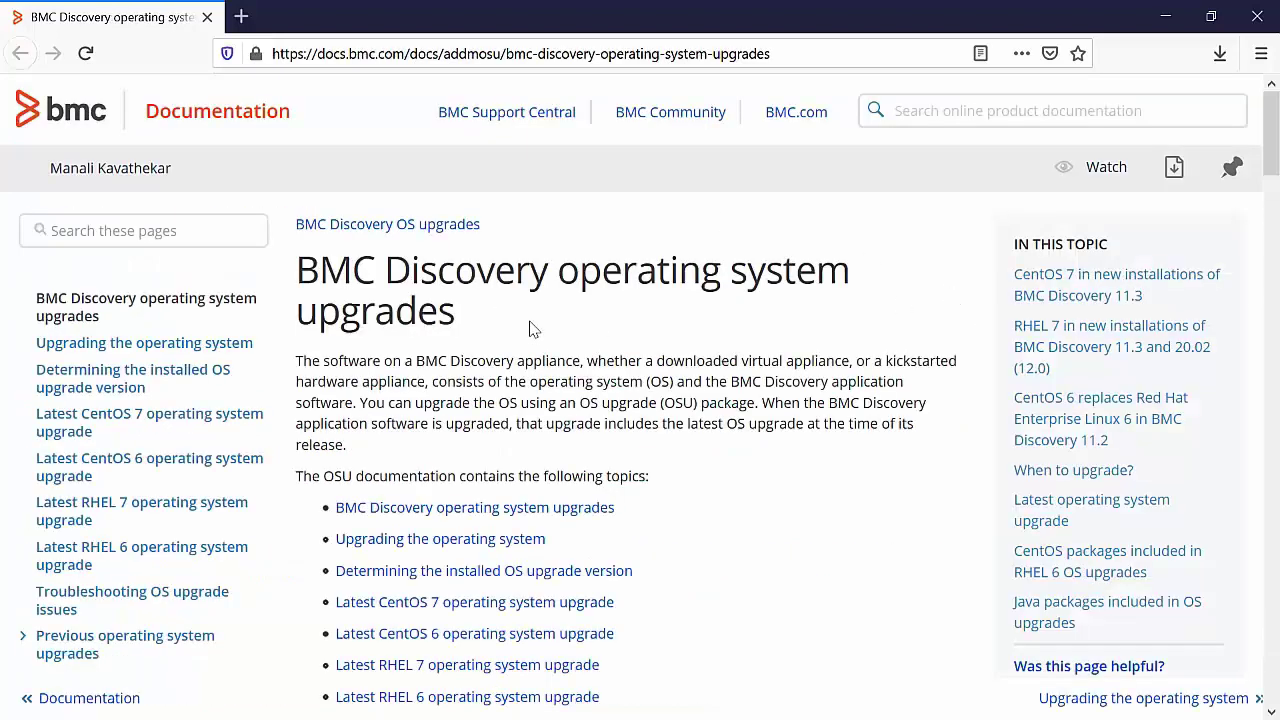
Open the Latest CentOS 7 operating system upgrade docs page and locate its 19 November, 2020 update date
{"action": "left_click_drag", "start_coordinate": [477, 331], "coordinate": [309, 266]}
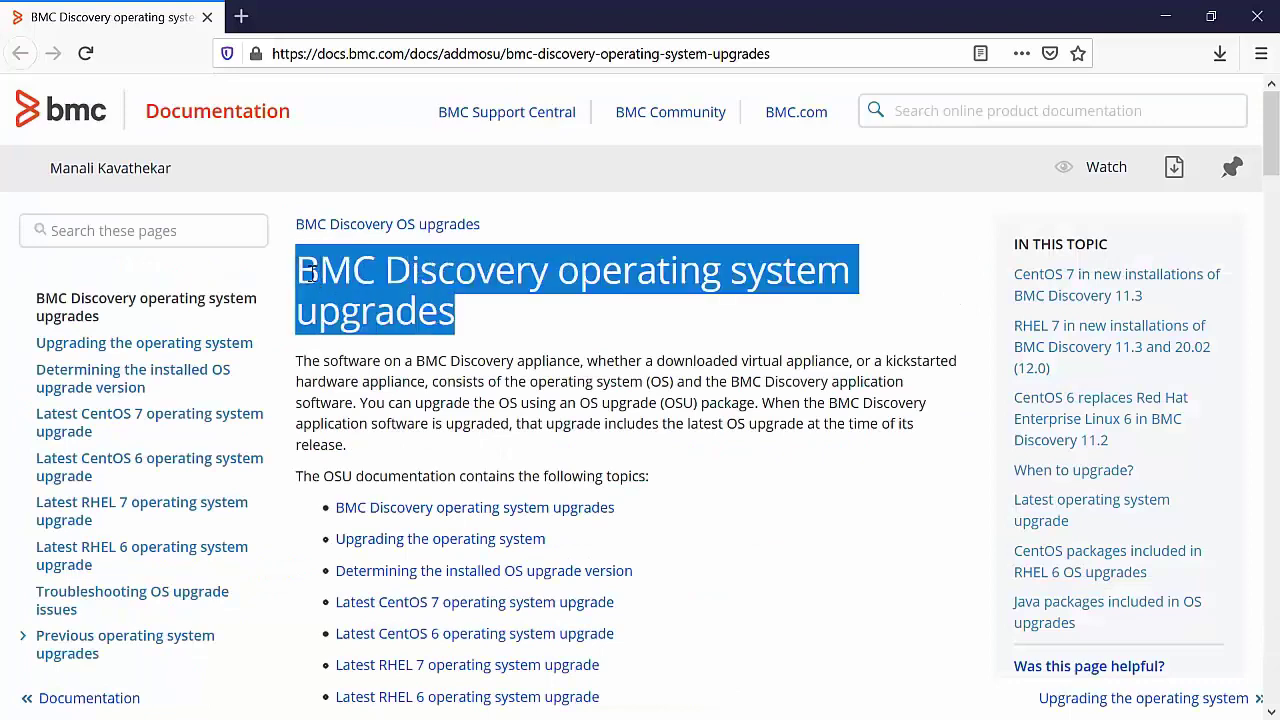
{"action": "left_click", "coordinate": [606, 305]}
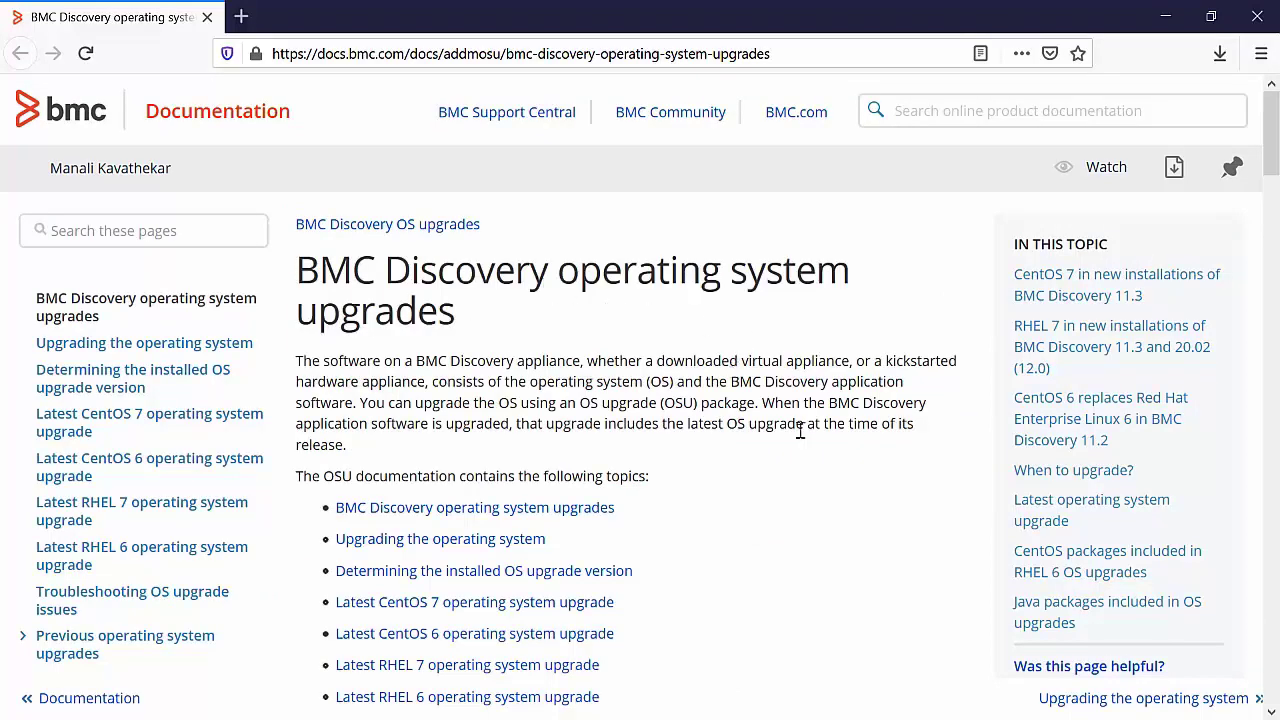
{"action": "left_click", "coordinate": [474, 602]}
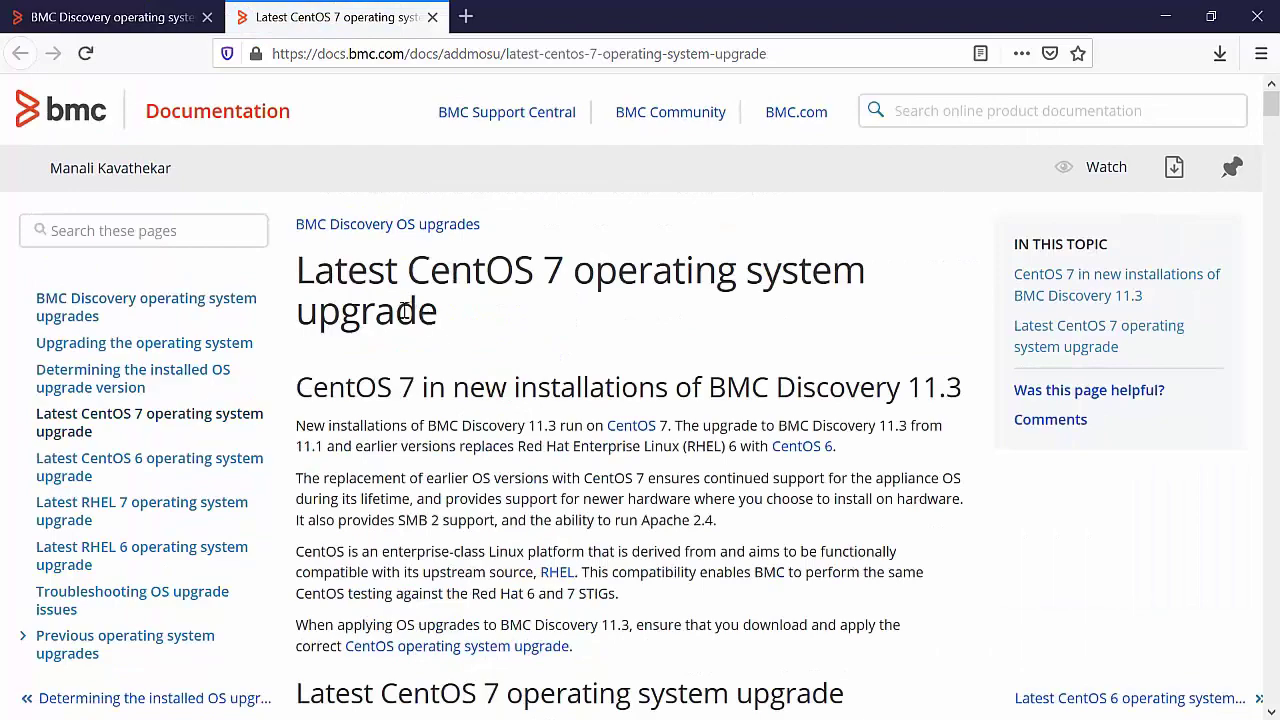
{"action": "left_click_drag", "start_coordinate": [448, 330], "coordinate": [316, 276]}
{"action": "scroll", "coordinate": [588, 336], "scroll_direction": "down", "scroll_amount": 6}
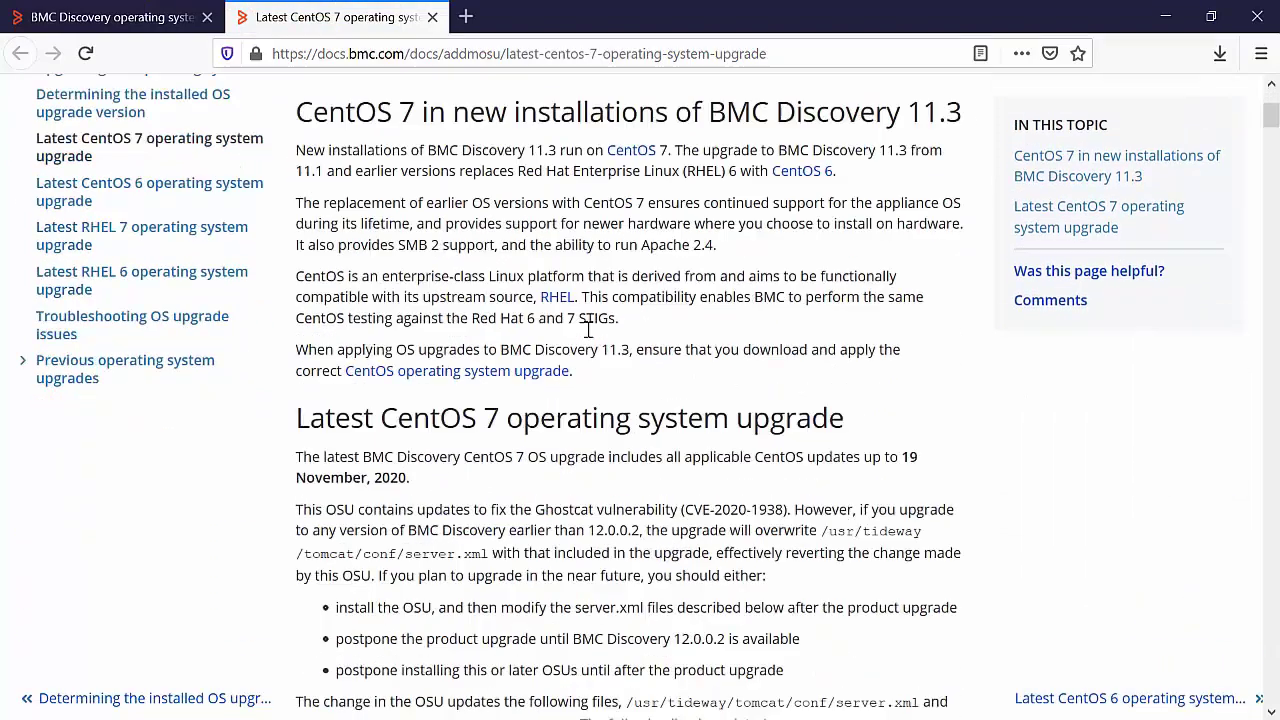
{"action": "scroll", "coordinate": [871, 346], "scroll_direction": "up", "scroll_amount": 3}
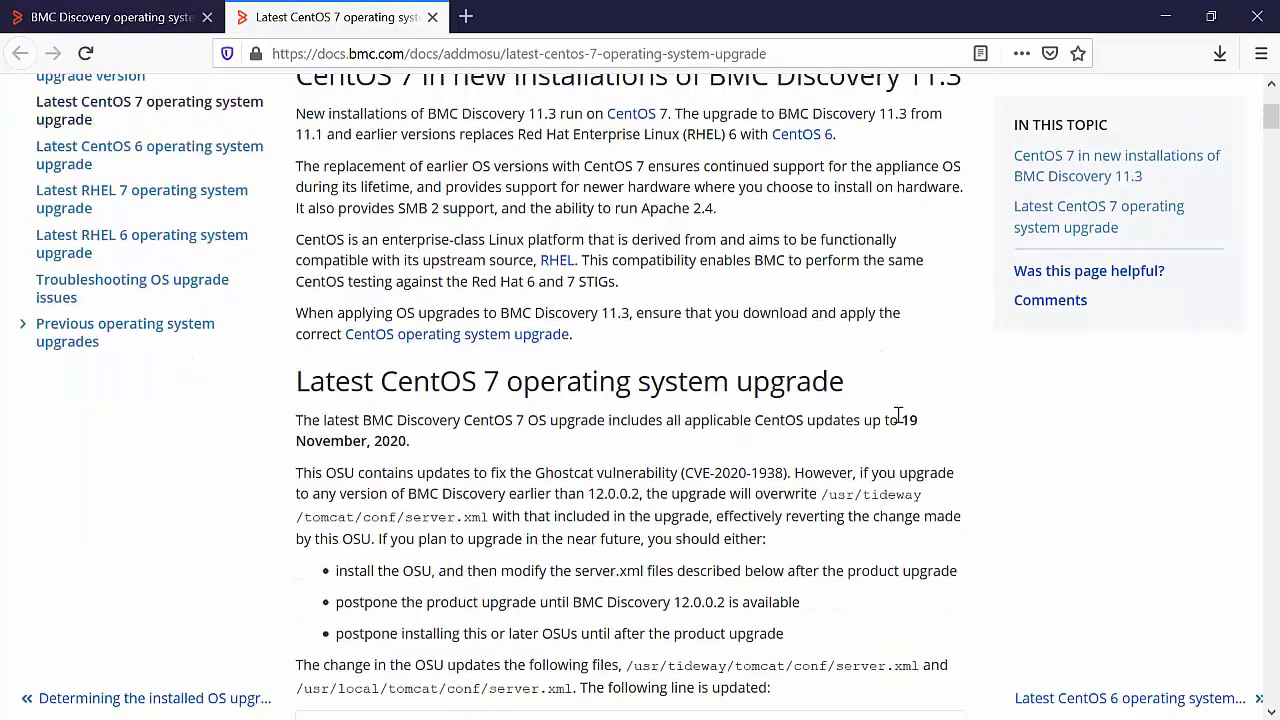
{"action": "left_click_drag", "start_coordinate": [897, 420], "coordinate": [937, 442]}
From Administration, go to the appliance Control page and choose Quit Maintenance Mode
{"action": "key", "text": "alt+Tab"}
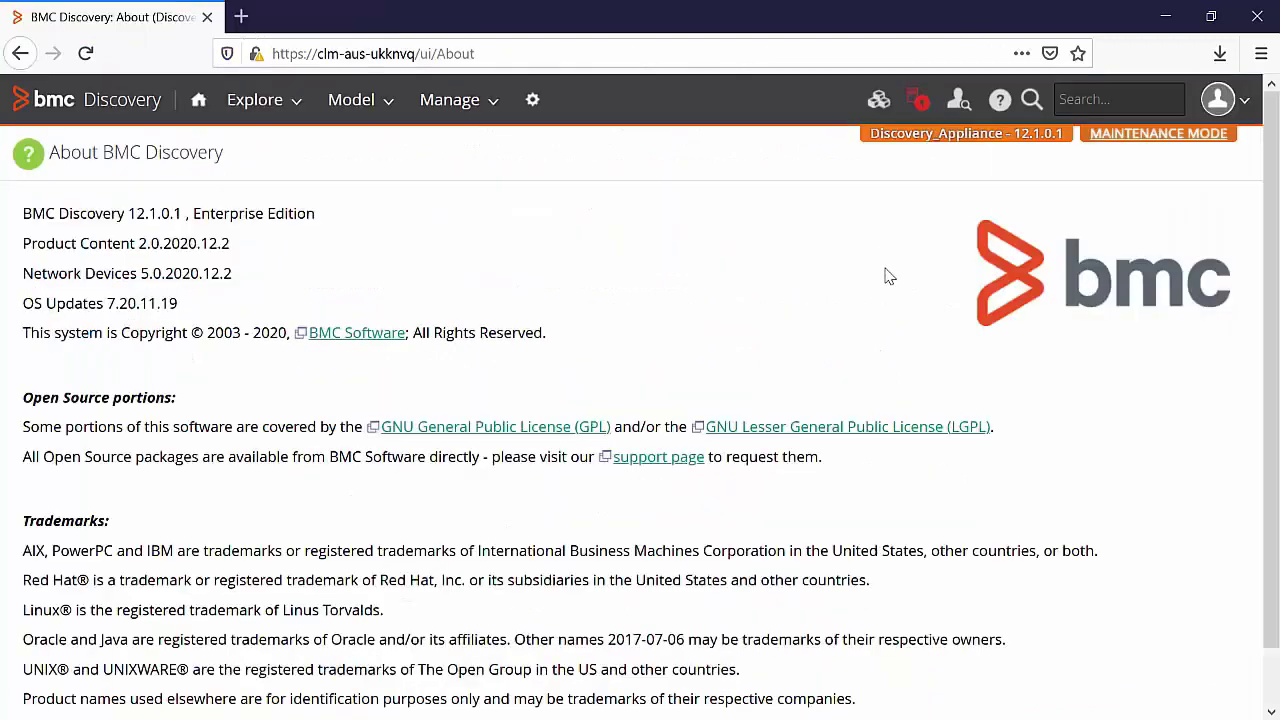
{"action": "left_click", "coordinate": [533, 102]}
{"action": "scroll", "coordinate": [695, 553], "scroll_direction": "down", "scroll_amount": 3}
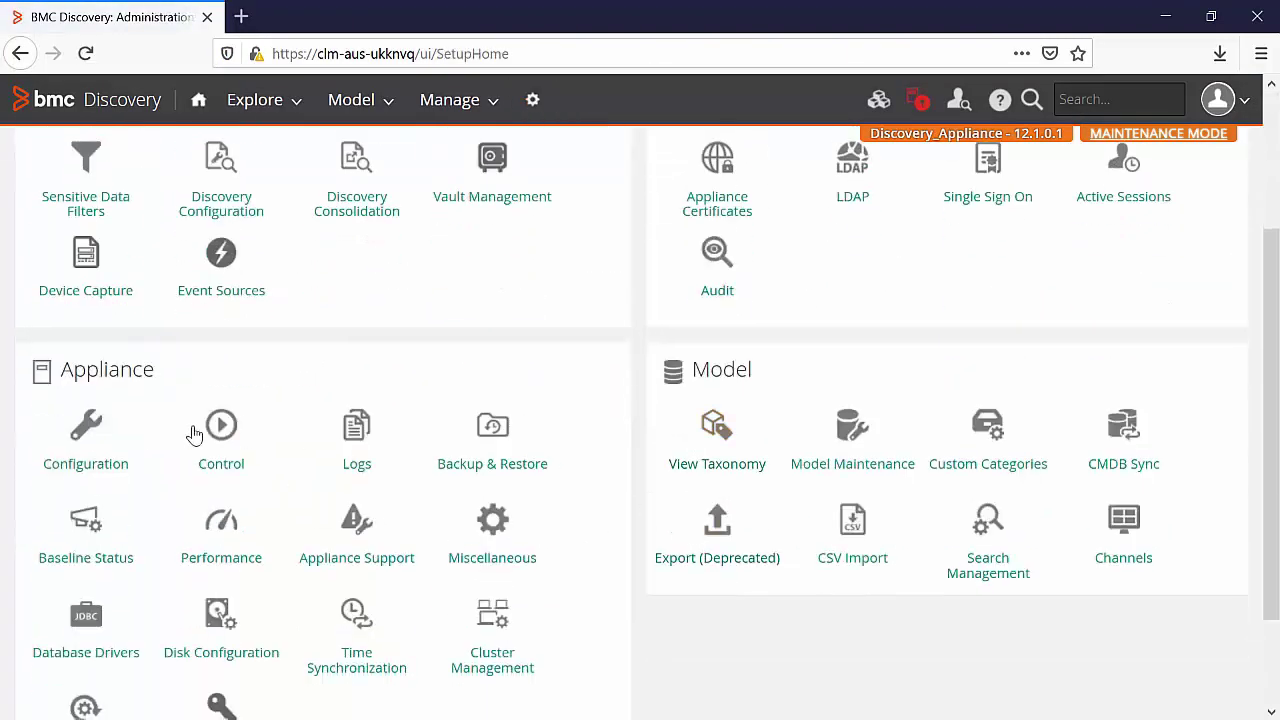
{"action": "left_click", "coordinate": [220, 429]}
{"action": "left_click", "coordinate": [285, 509]}
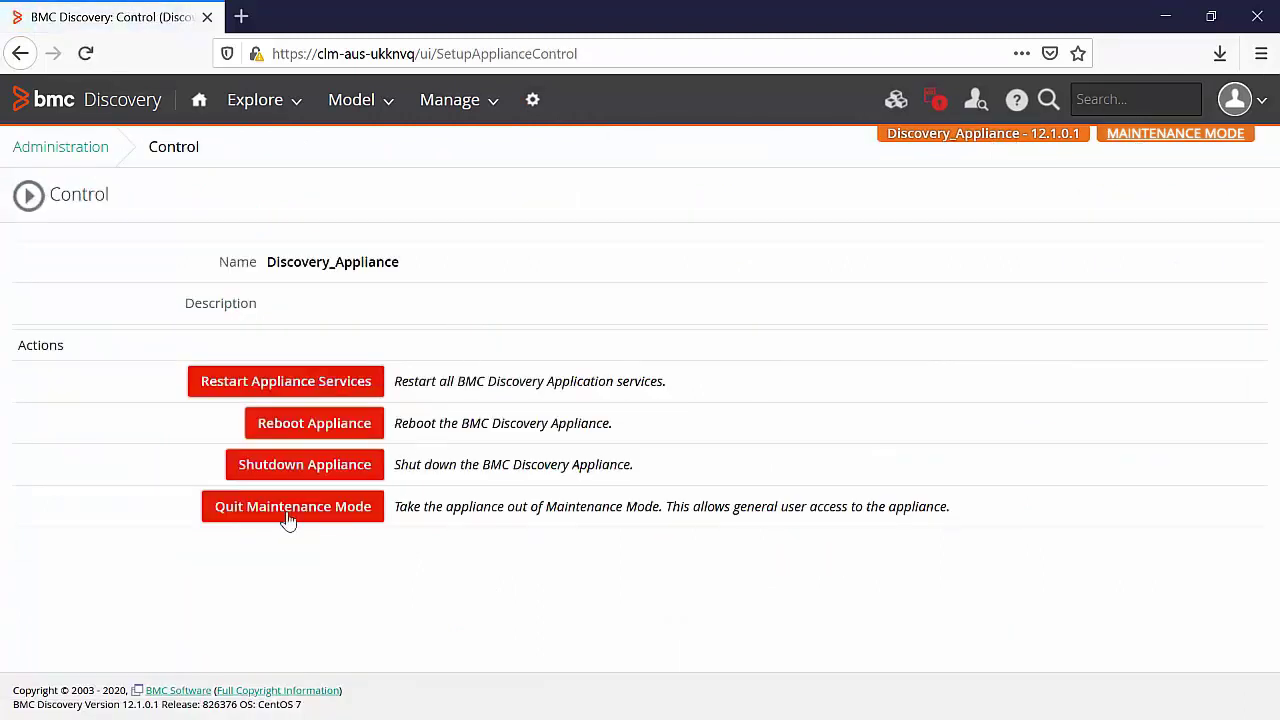